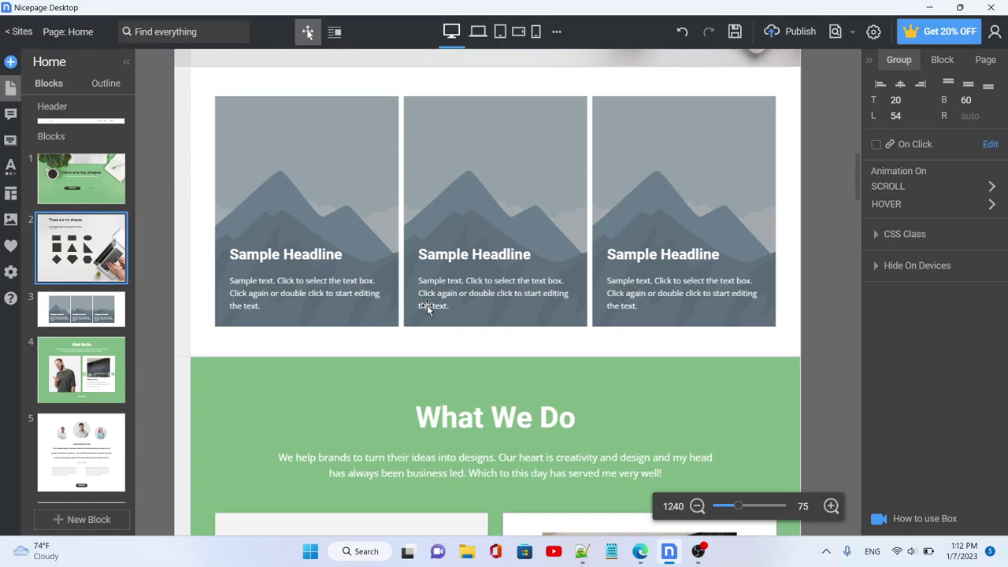
Step: Change the style of the line "The shapes below are shapes that I made." to Heading 4
scroll(426, 304, down, 15)
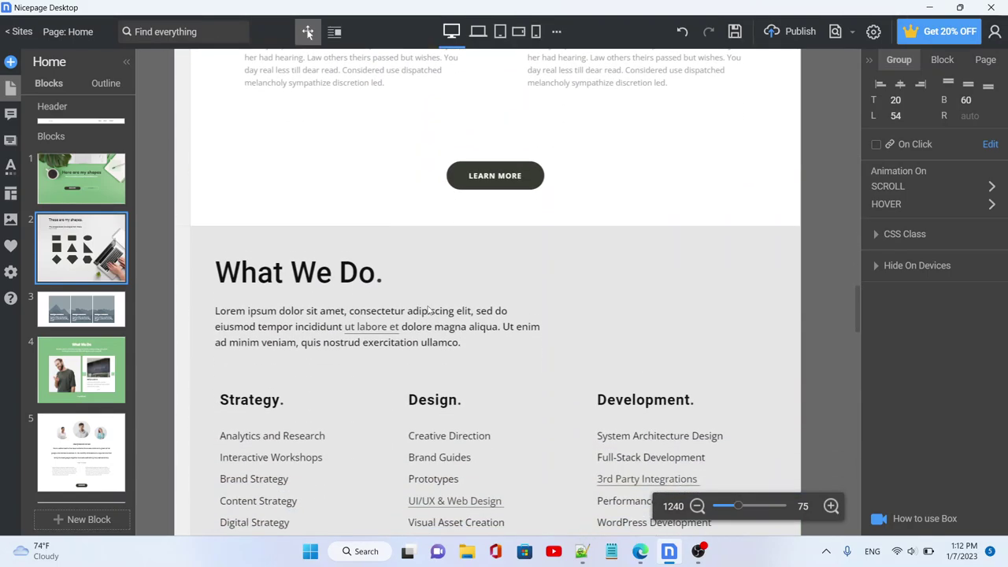
click(358, 271)
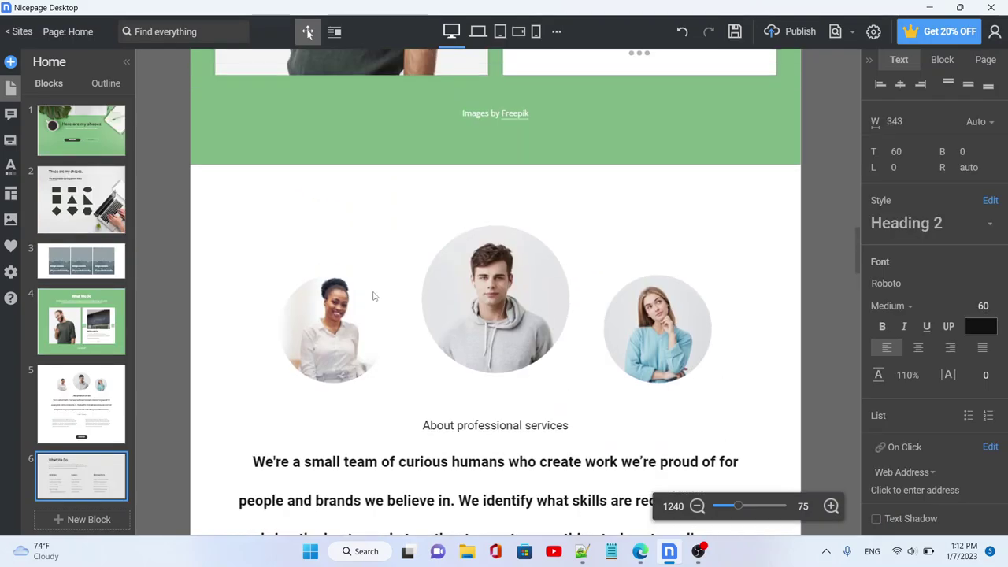
scroll(376, 298, up, 8)
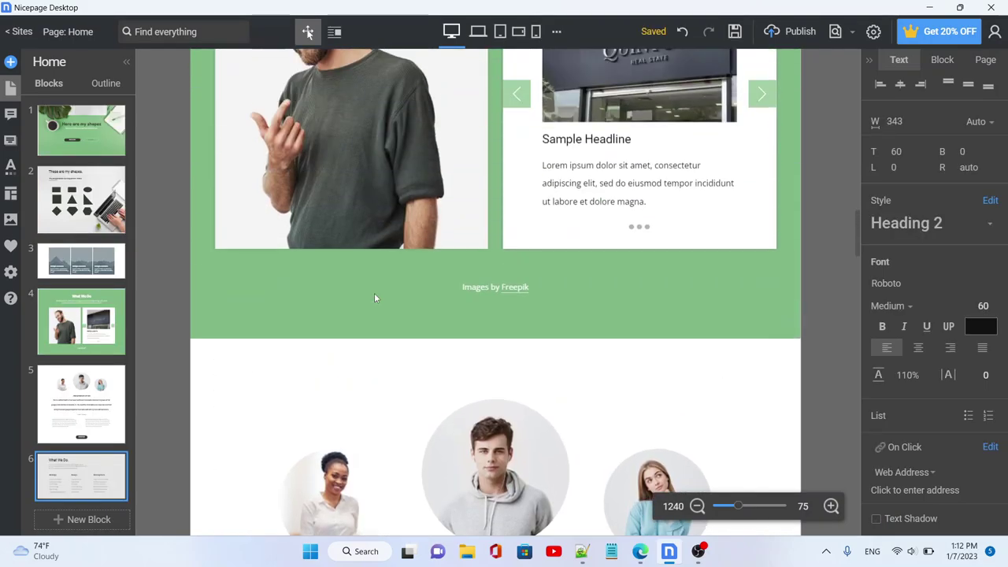
scroll(374, 295, up, 7)
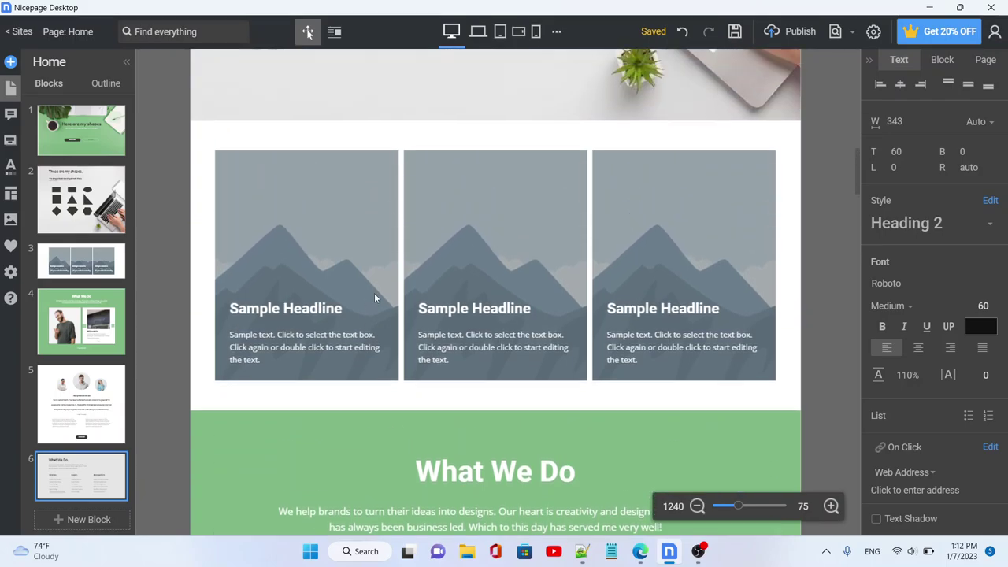
scroll(376, 297, down, 1)
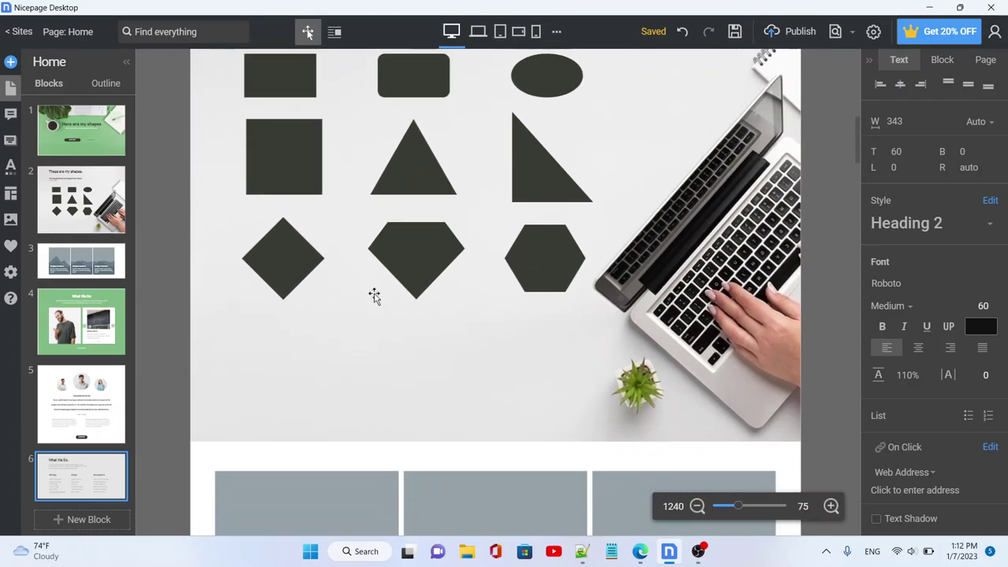
scroll(376, 298, up, 3)
scroll(376, 297, down, 1)
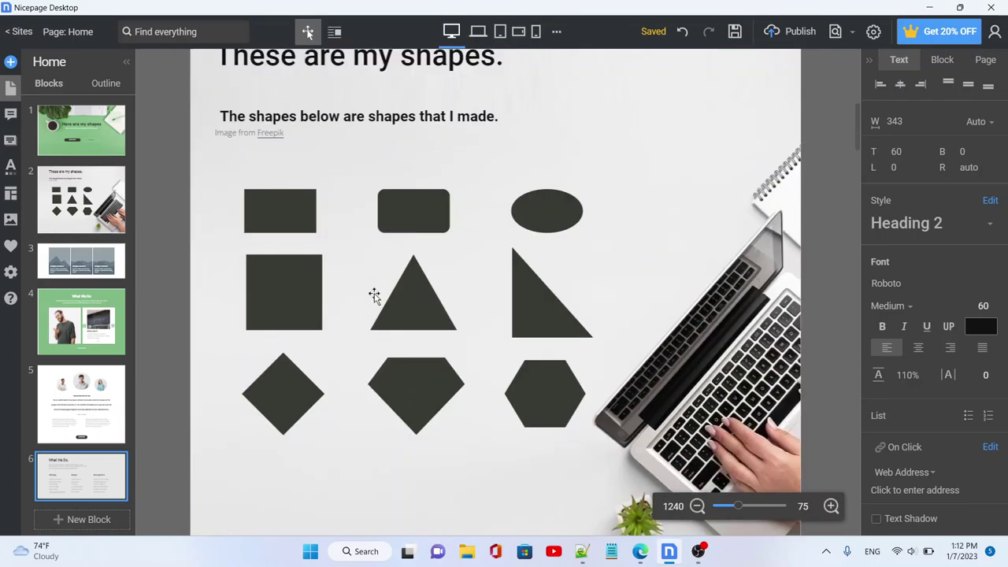
click(387, 115)
double_click(387, 116)
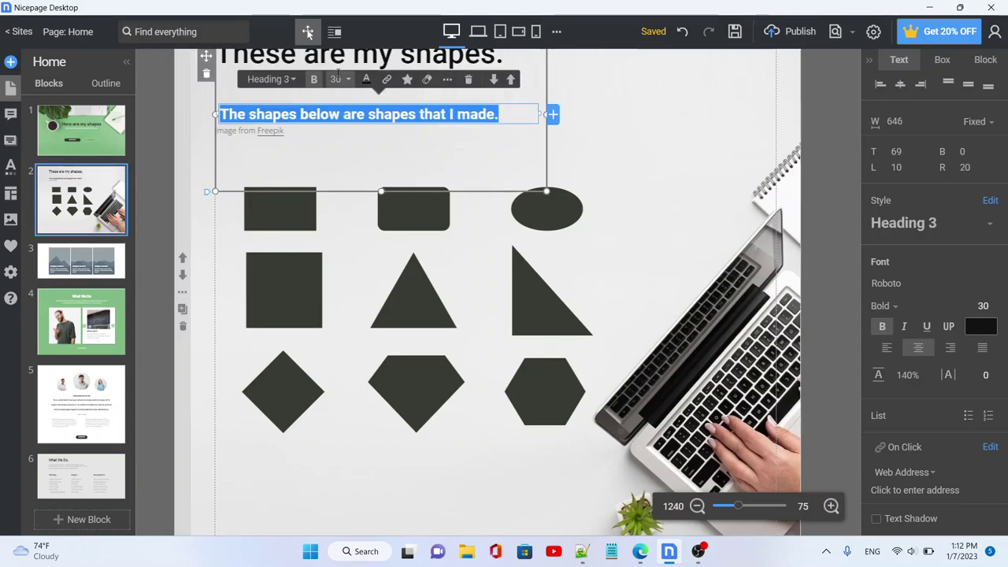
click(285, 79)
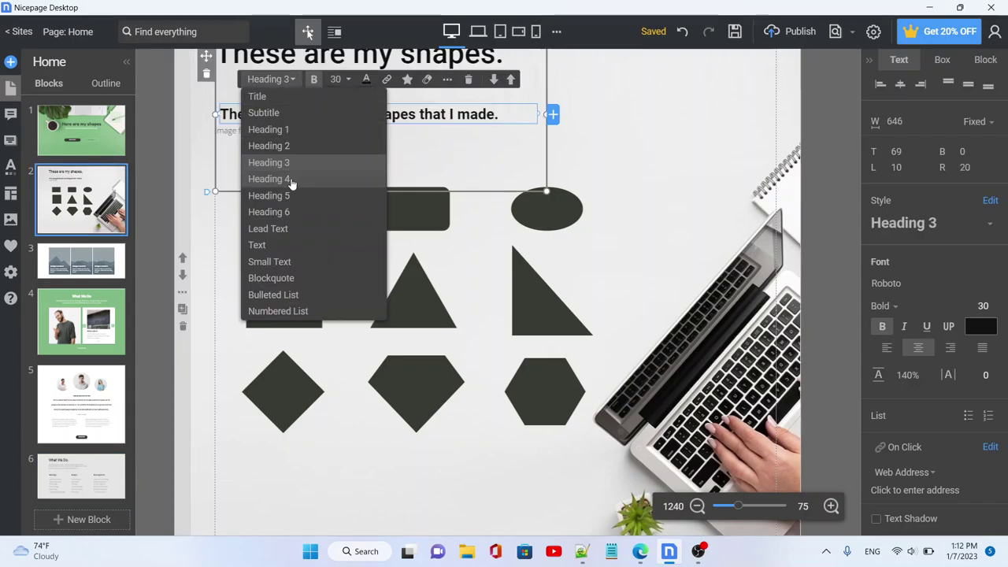
click(291, 181)
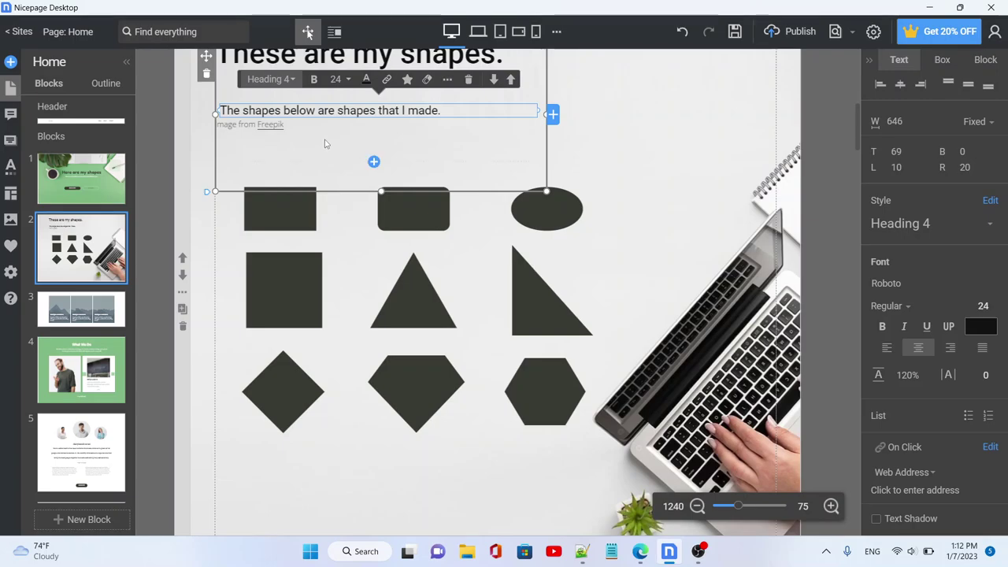
Step: Move the square out of the second row of shapes and place it beside the ellipse in the first row
scroll(324, 144, up, 2)
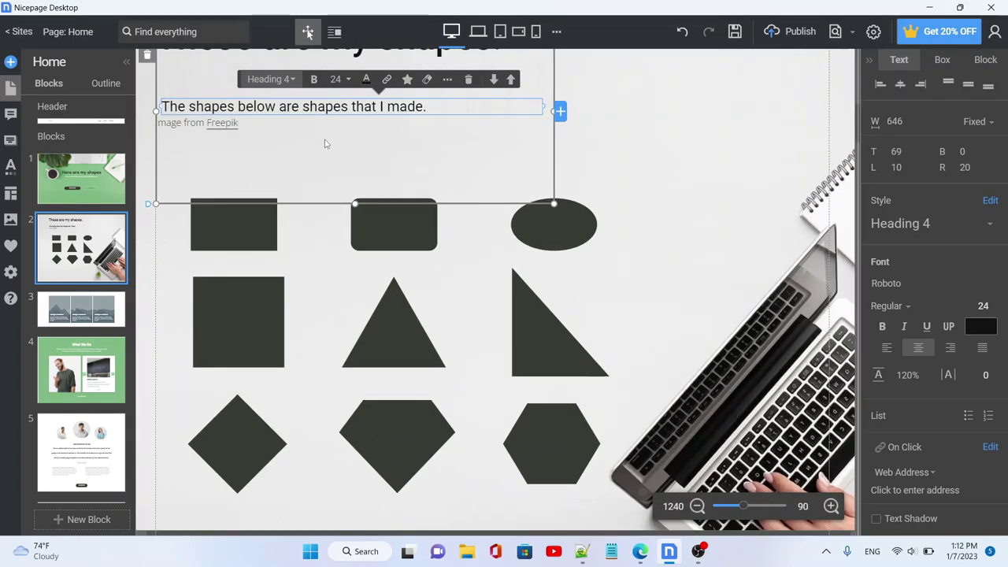
scroll(325, 143, up, 1)
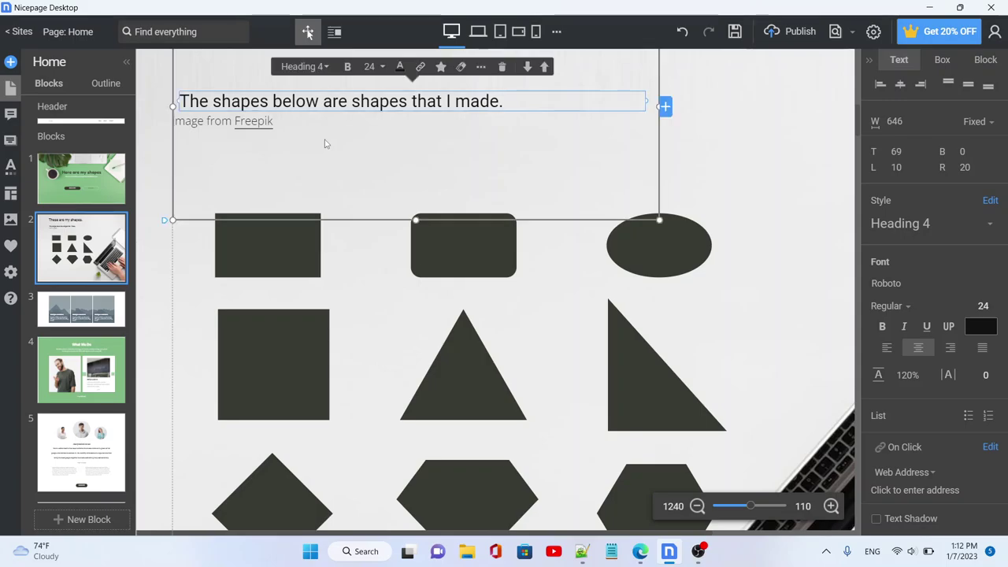
scroll(324, 143, down, 3)
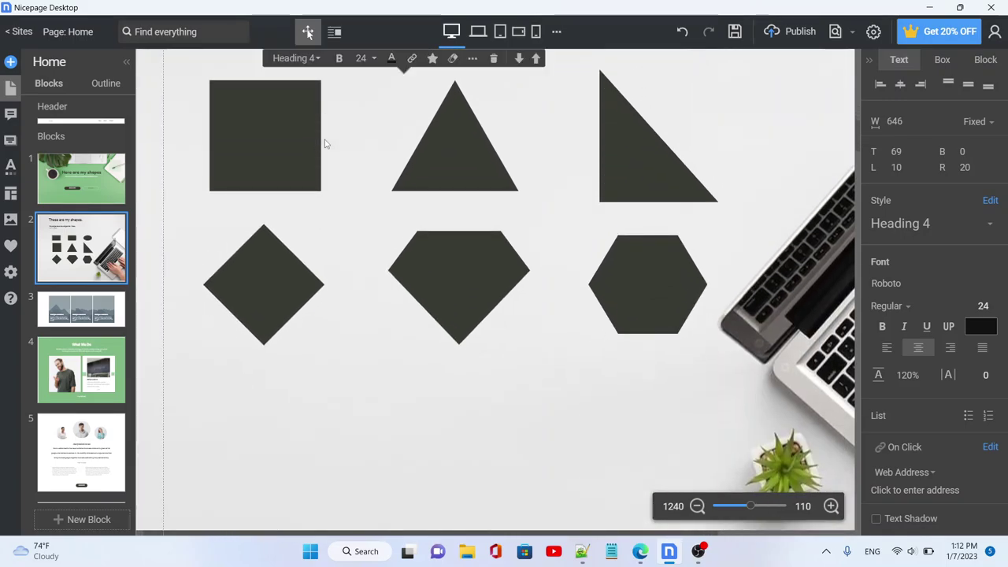
scroll(324, 144, down, 2)
scroll(325, 144, down, 3)
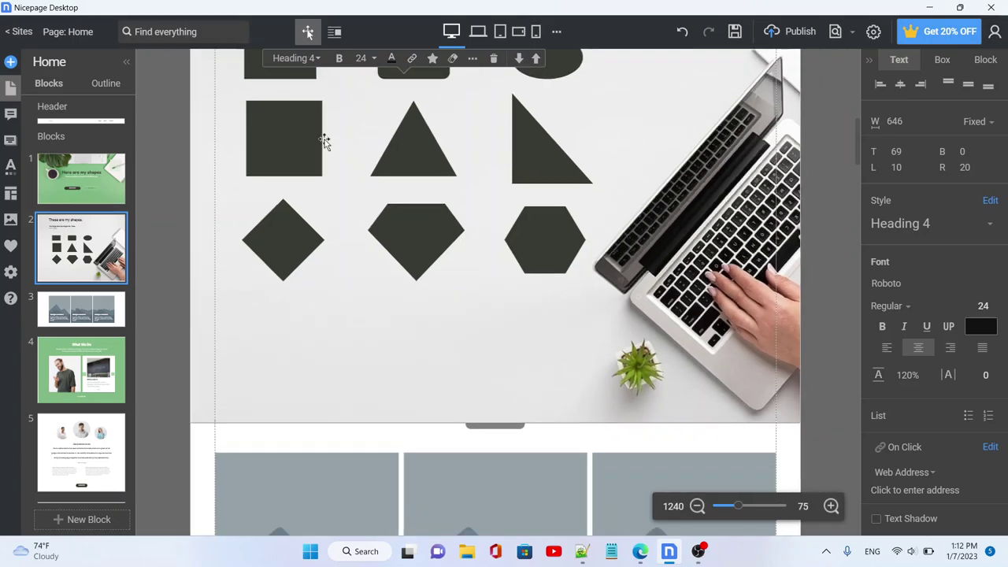
scroll(340, 171, up, 1)
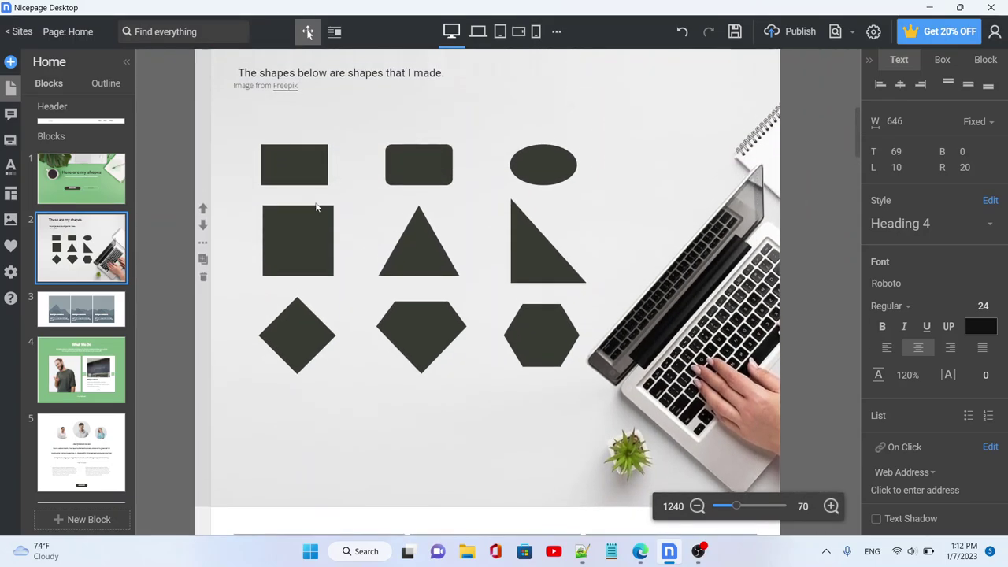
click(306, 228)
drag(557, 146, 654, 166)
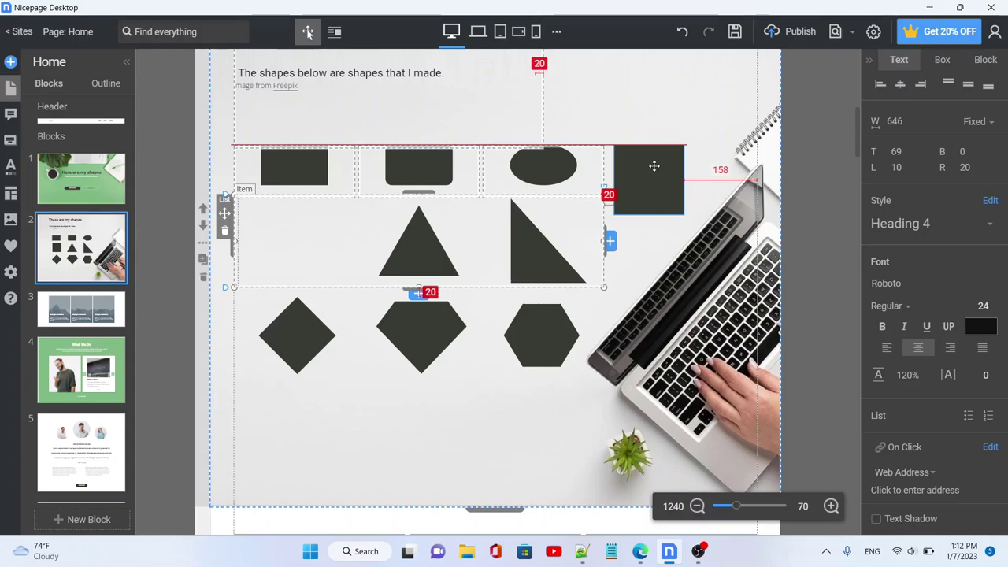
drag(575, 197, 575, 198)
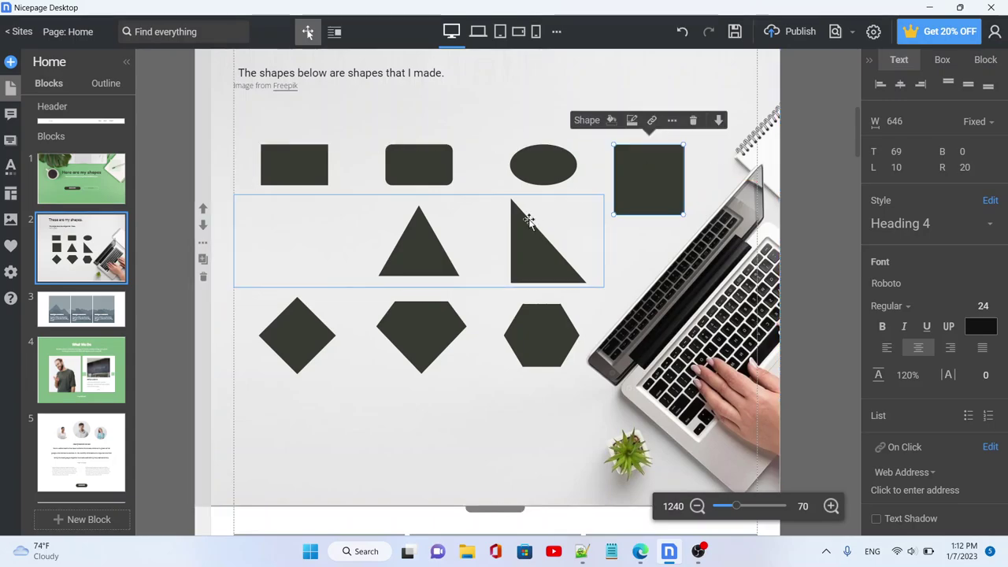
Step: Move the triangle and the right triangle together to the left, filling the start of the second row
click(438, 252)
shift+click(522, 238)
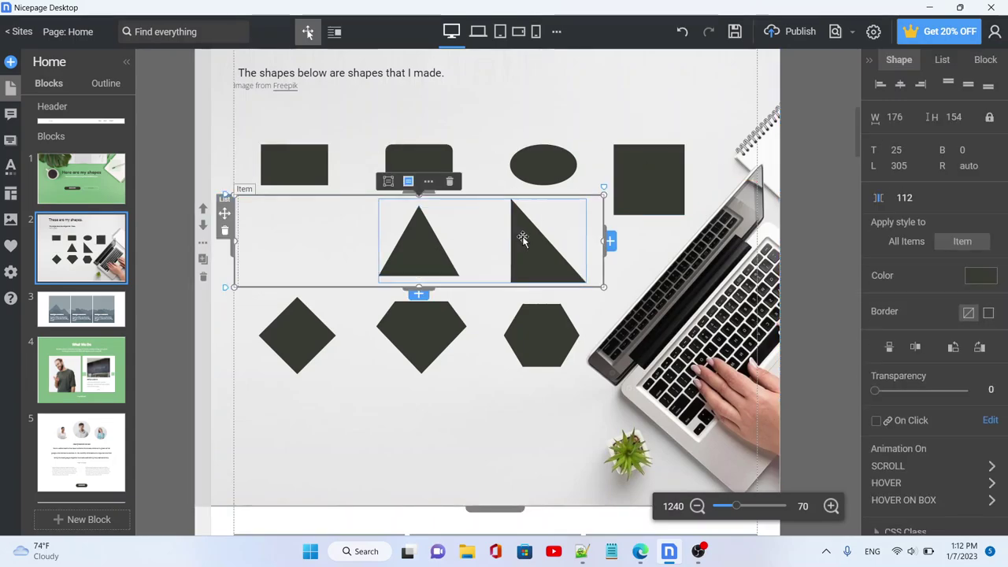
drag(521, 238, 379, 236)
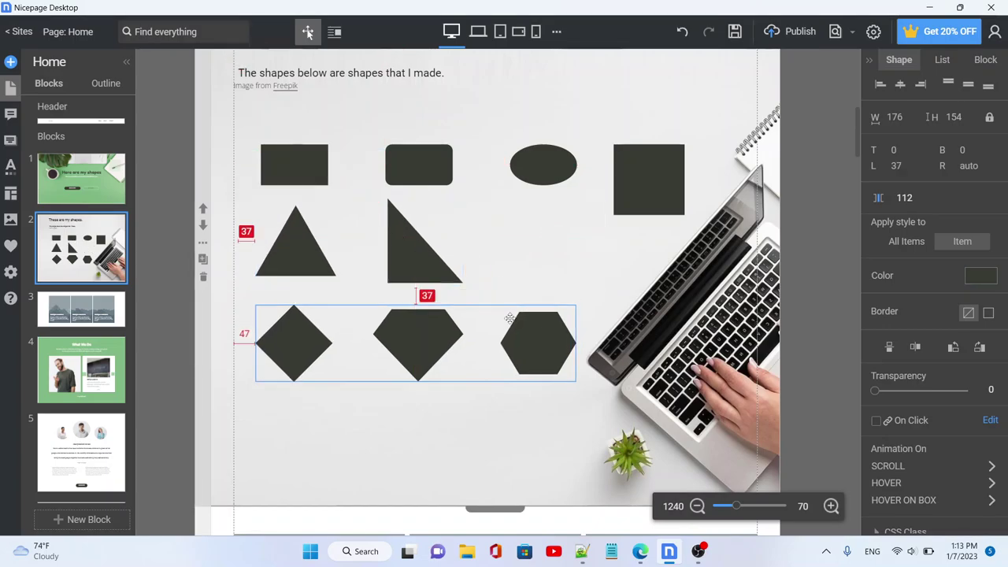
Step: Move the group of diamond, pentagon and hexagon to the left content margin beneath the triangles
drag(509, 318, 490, 300)
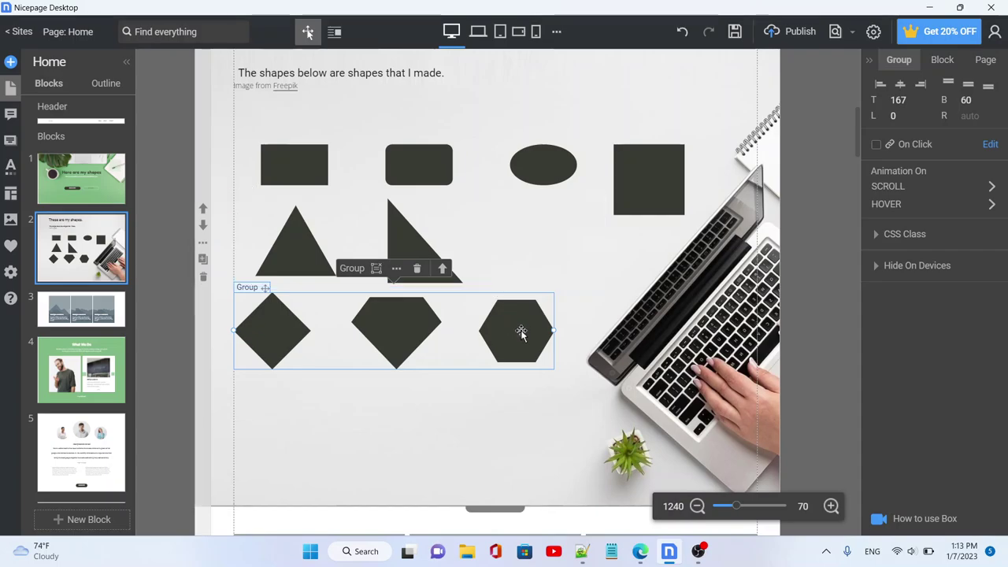
drag(521, 332, 518, 335)
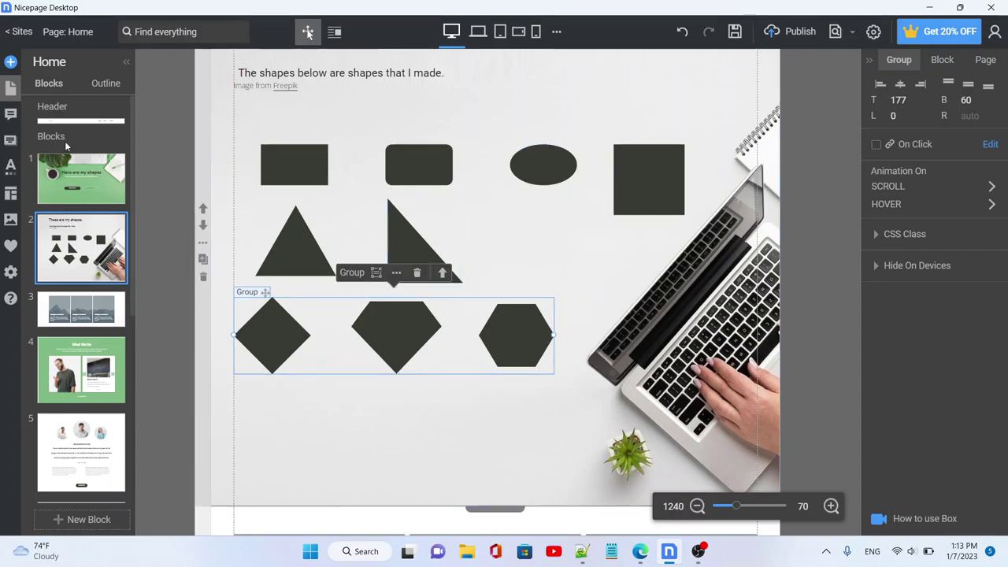
Step: View the page's HTML settings for meta tags and additional head HTML
click(11, 274)
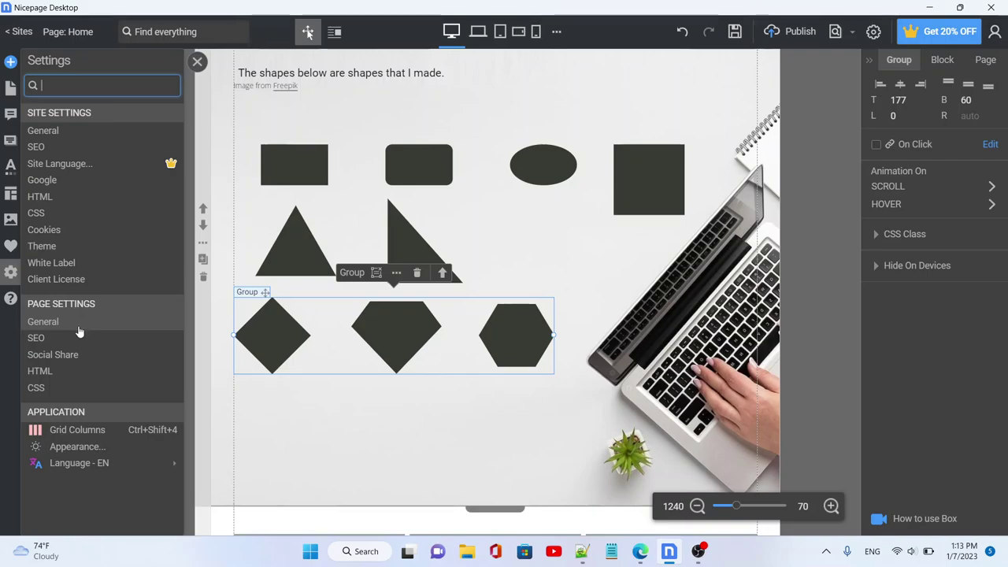
click(70, 371)
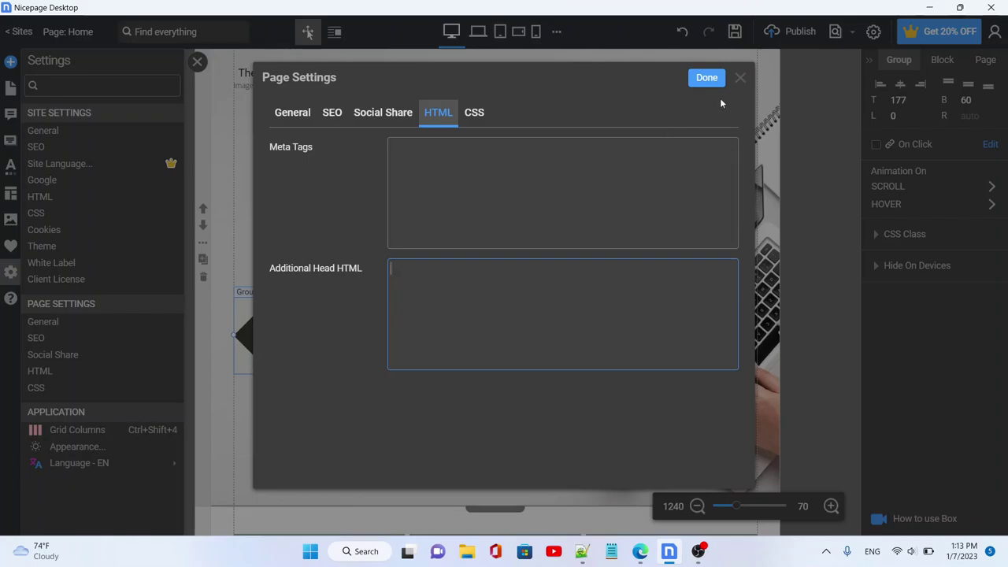
click(740, 79)
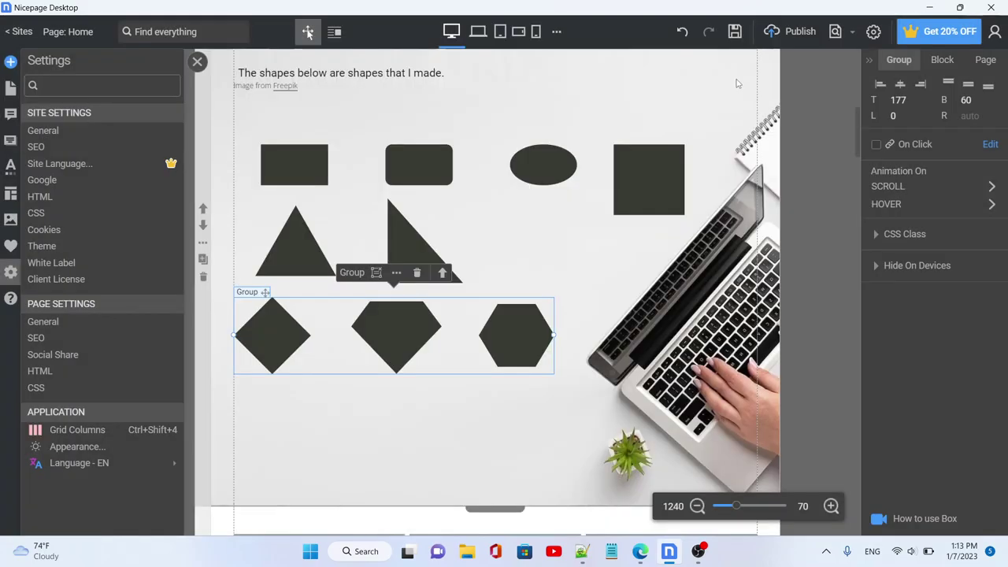
Step: Open the site's Contact page for editing
click(10, 88)
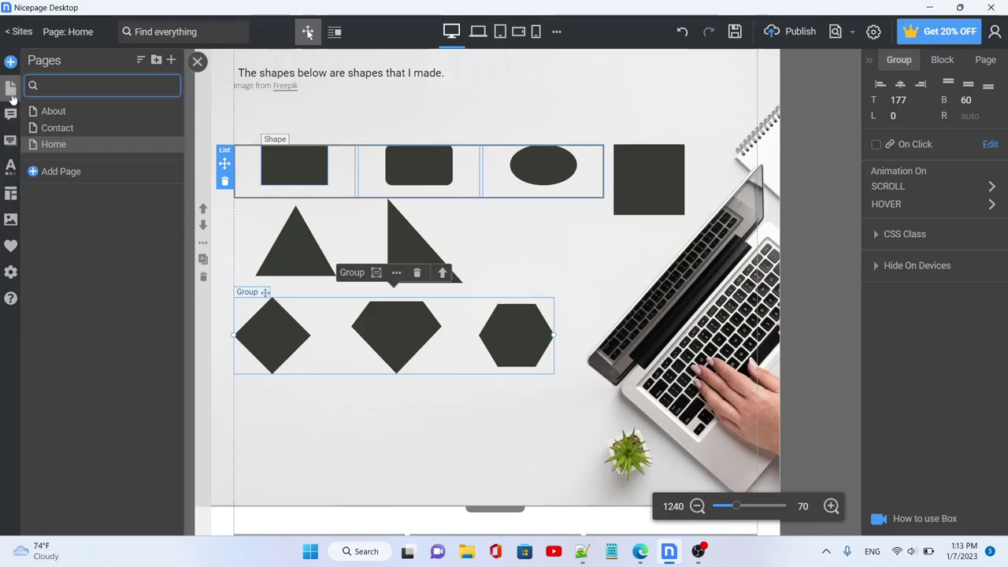
click(41, 135)
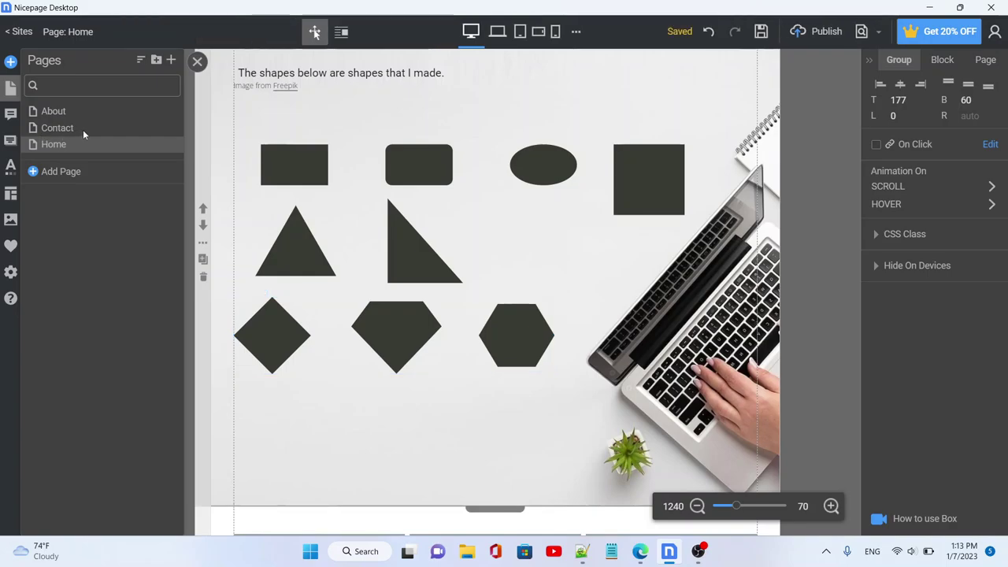
click(82, 131)
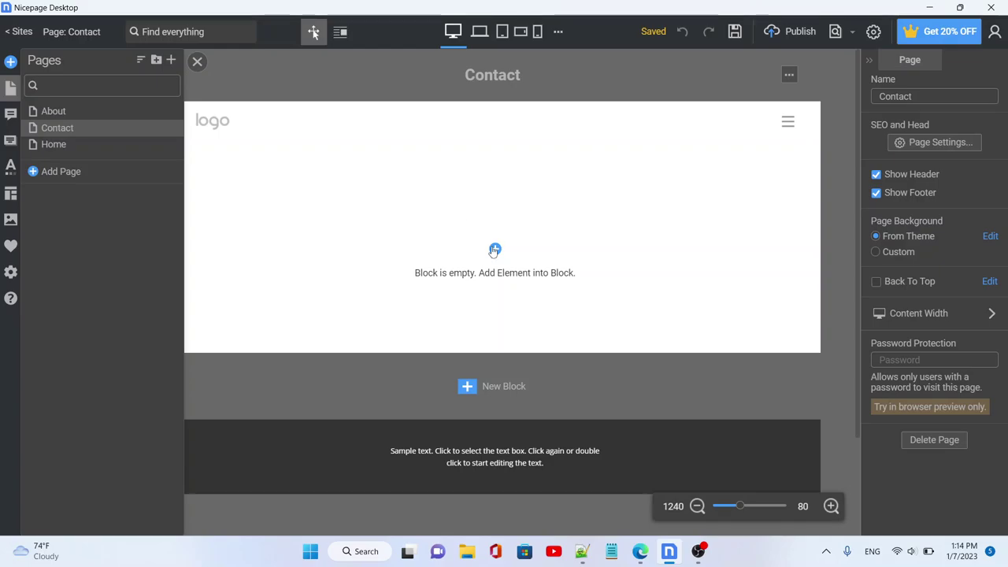
Step: Add a contact form block with Name, Email and Address fields and a Submit button below the empty block
click(494, 250)
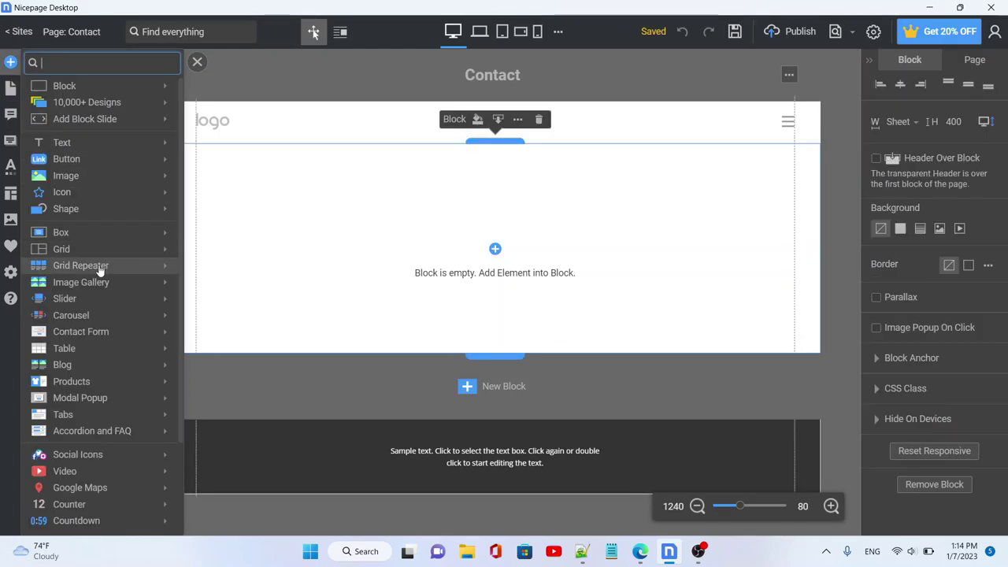
mouse_move(86, 333)
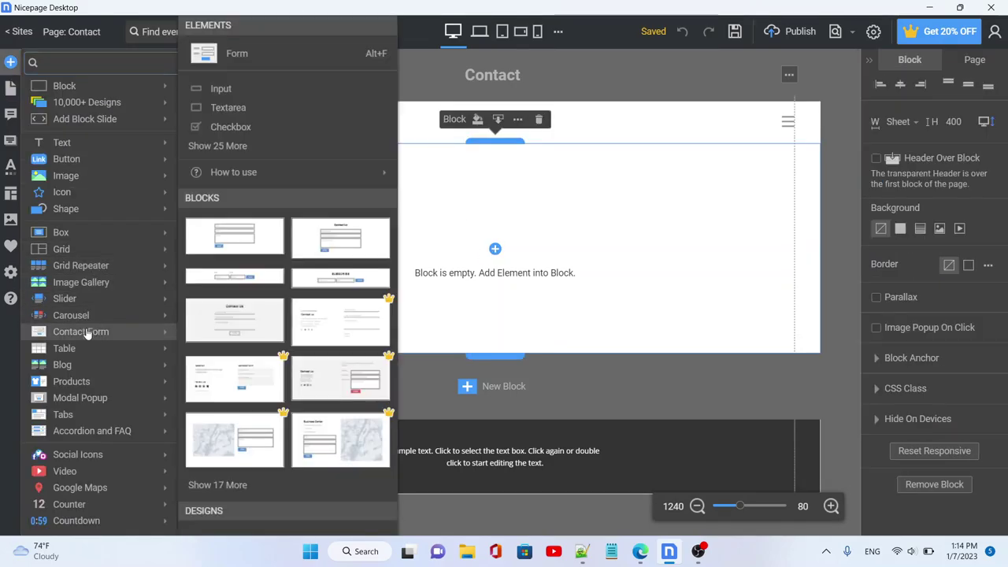
click(218, 252)
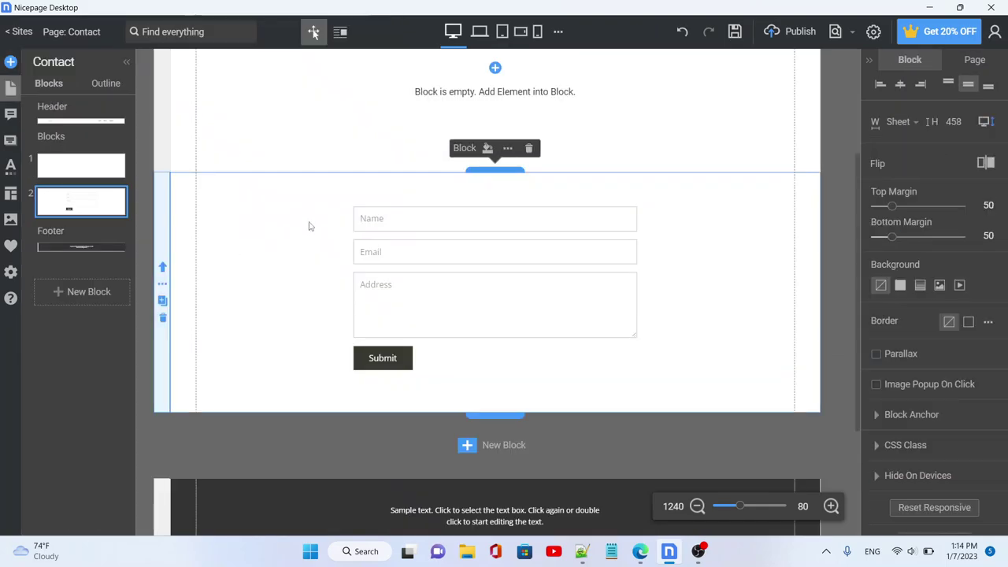
Step: Move the contact form up into the empty first block, directly below the header
scroll(310, 225, up, 2)
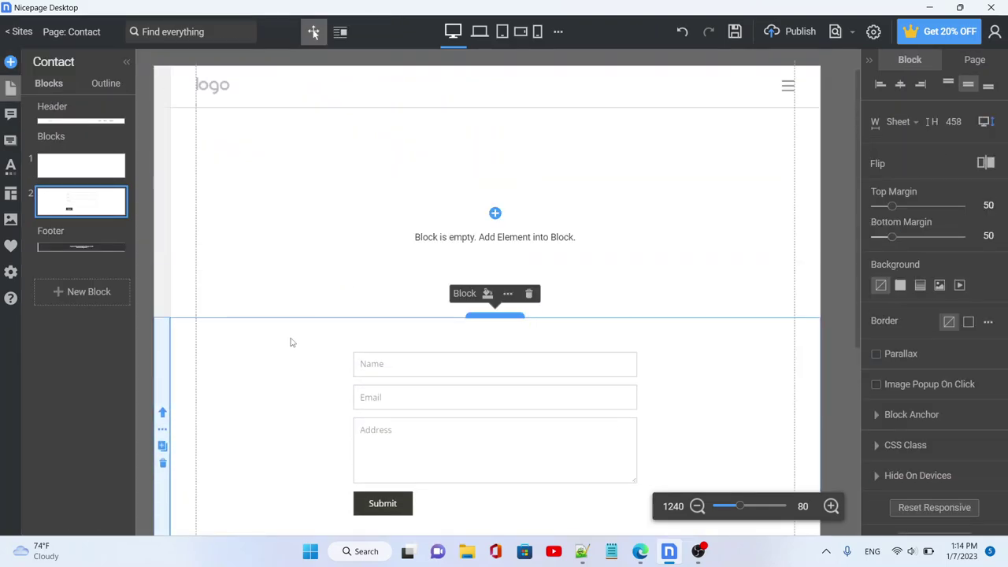
click(219, 86)
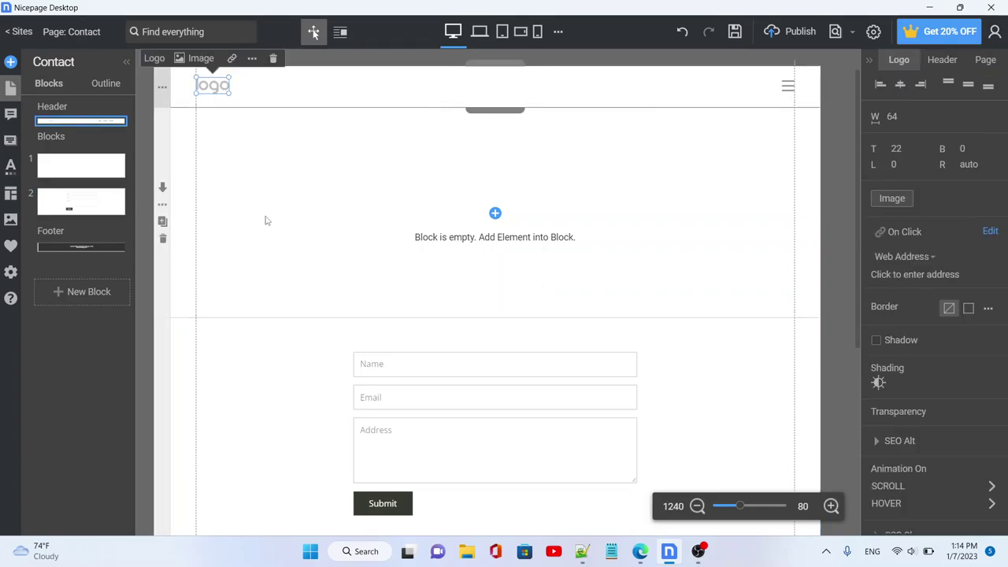
scroll(265, 221, down, 3)
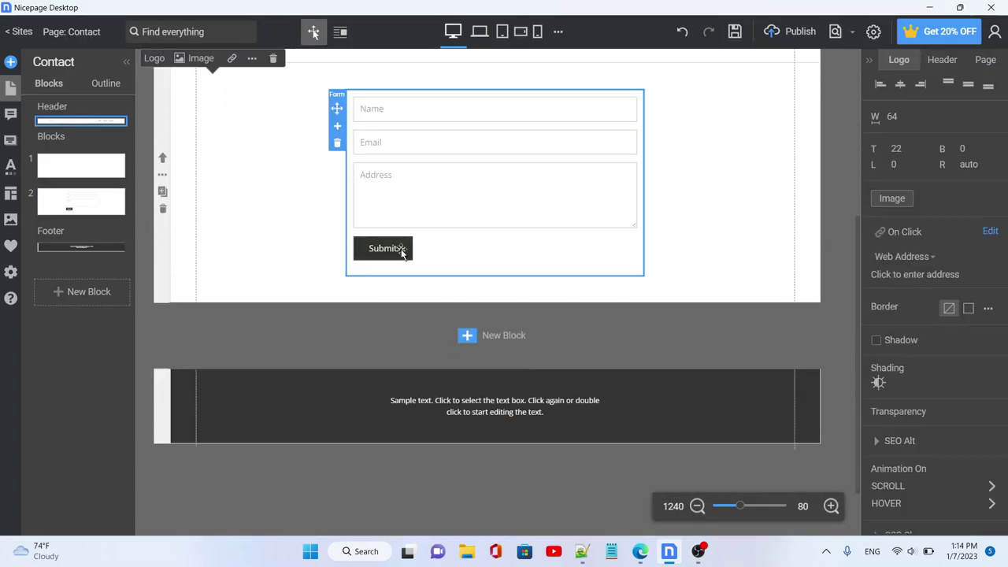
click(403, 252)
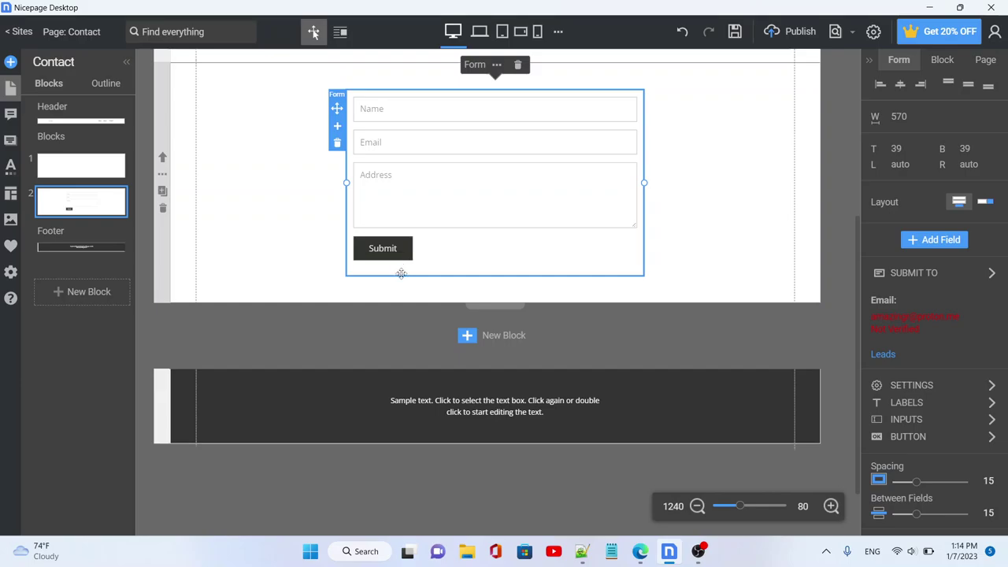
drag(401, 274, 407, 340)
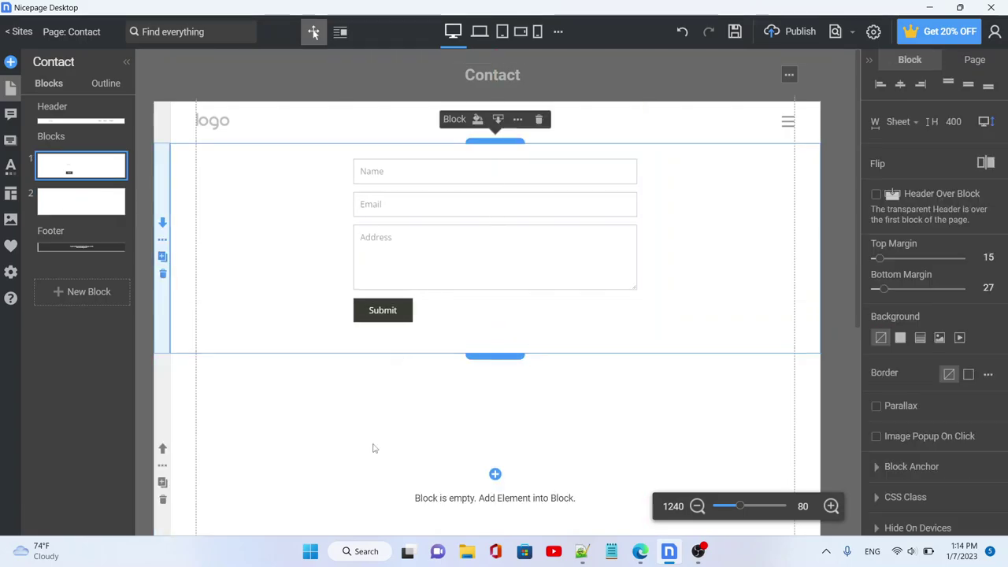
scroll(374, 448, down, 3)
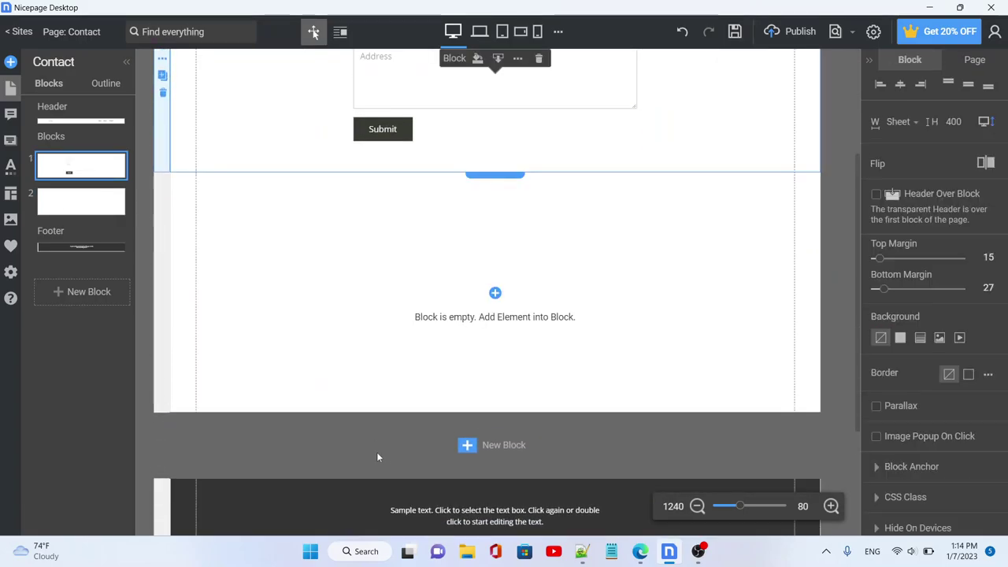
scroll(391, 494, down, 2)
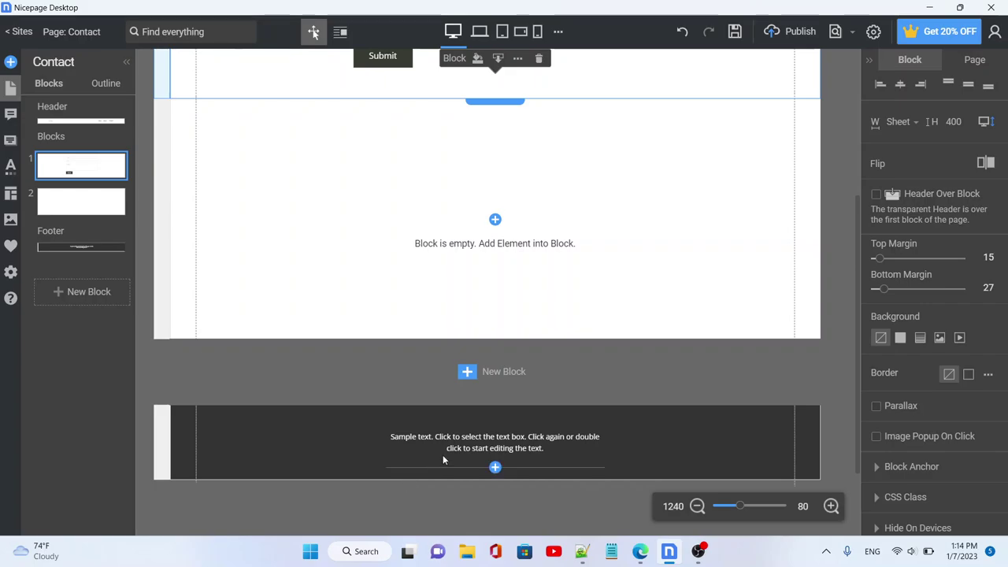
click(462, 447)
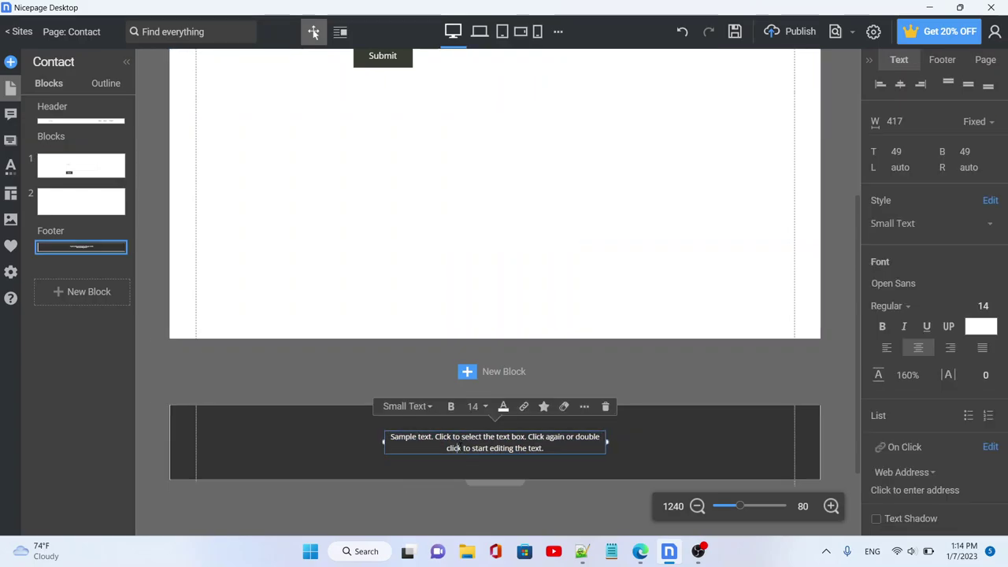
double_click(462, 448)
key(ctrl+a)
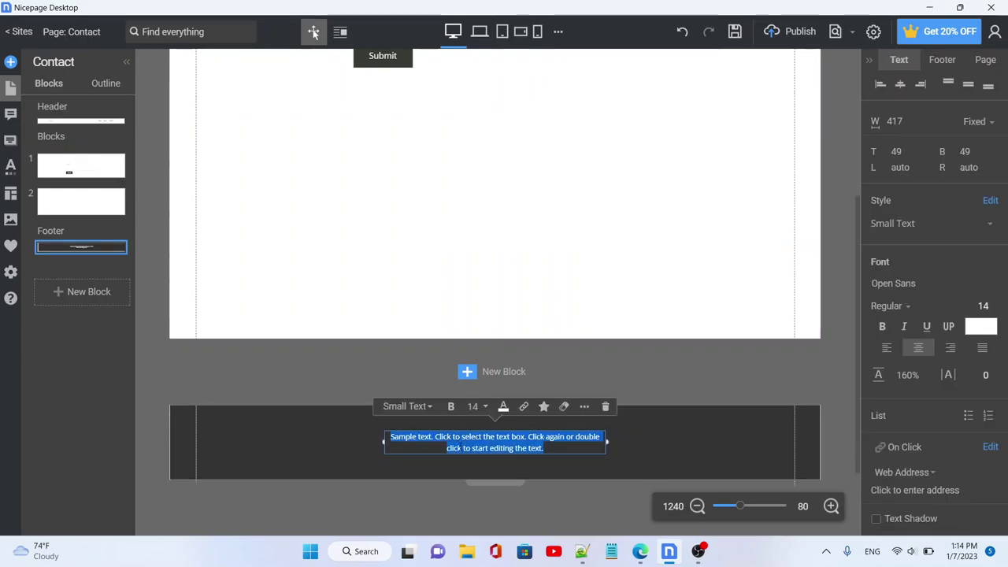
click(453, 318)
scroll(452, 317, up, 3)
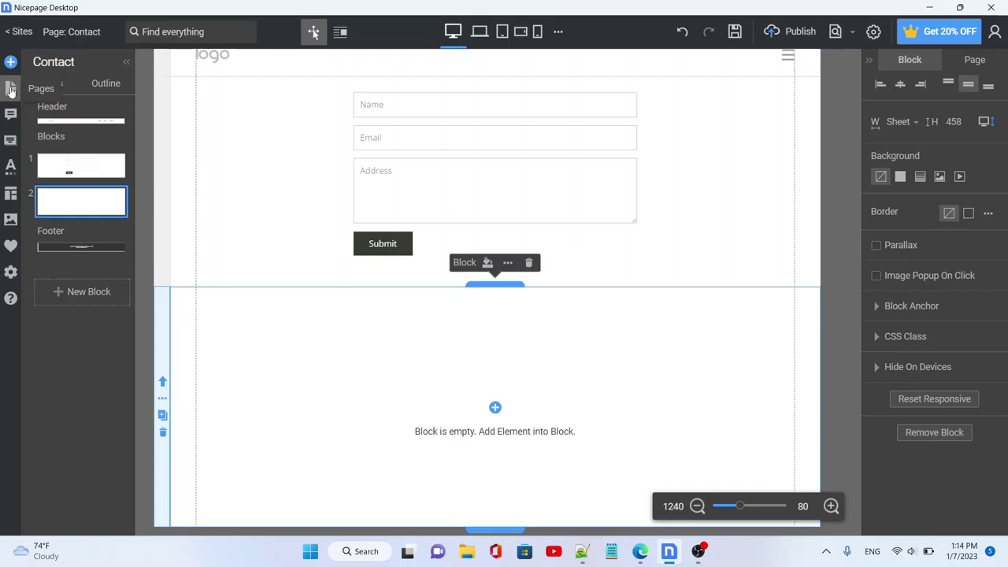
Step: Open the site's Home page for editing and move the group of diamond, pentagon and hexagon slightly lower
click(52, 33)
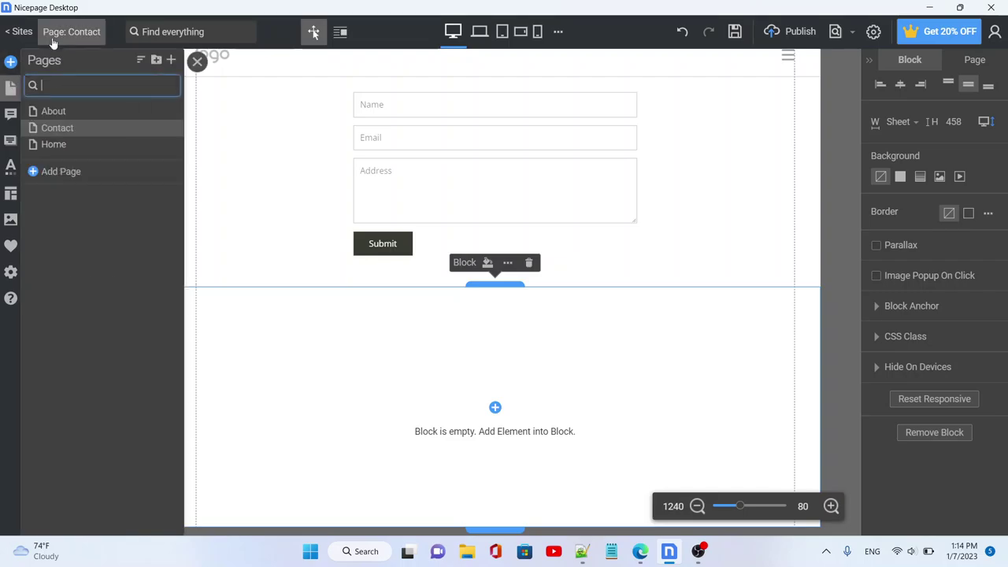
click(55, 144)
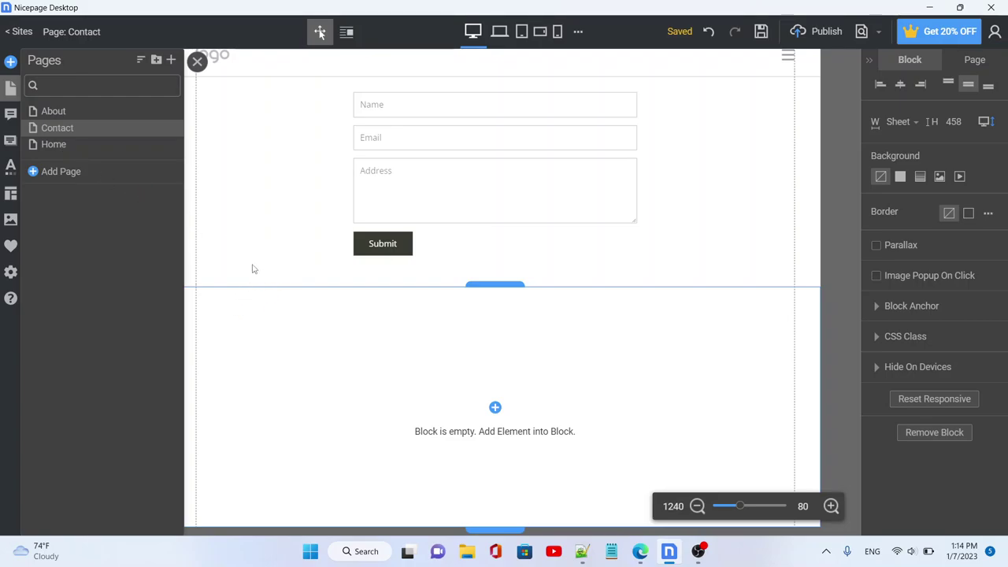
scroll(282, 284, down, 5)
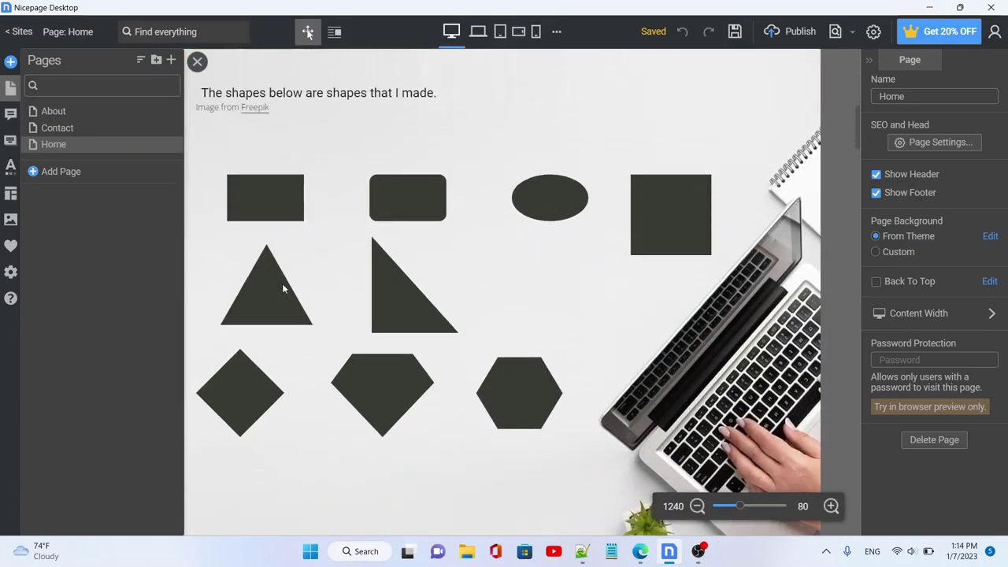
scroll(282, 285, down, 3)
scroll(282, 285, up, 2)
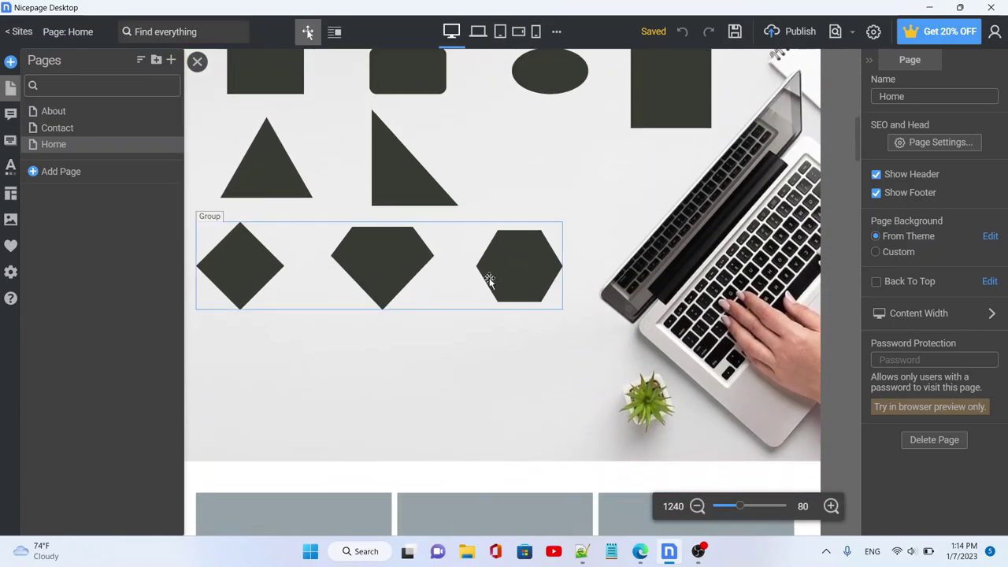
click(488, 280)
drag(448, 307, 450, 326)
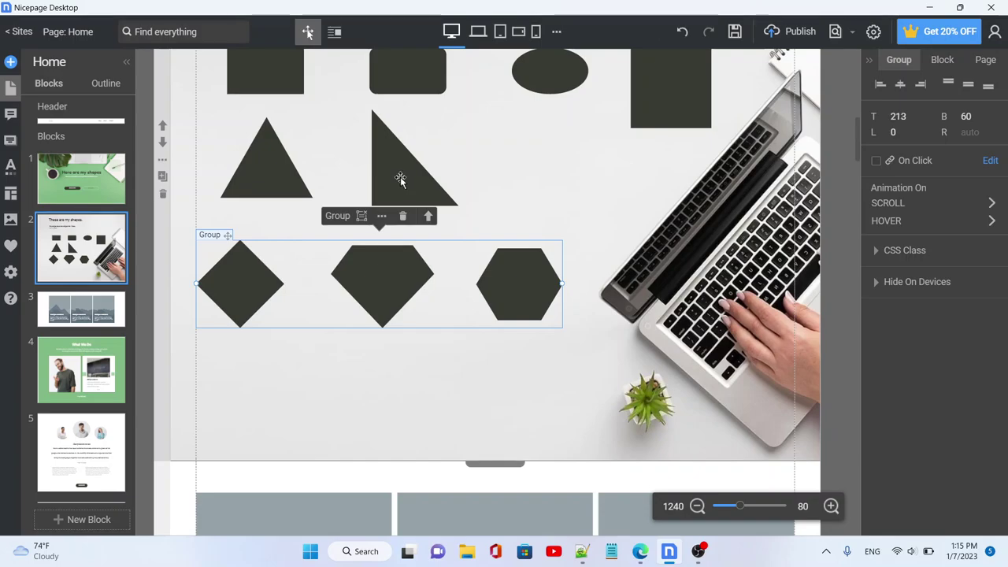
Step: Add the basic right-trapezoid shape to the triangle row and place it to the right of the right triangle
click(346, 171)
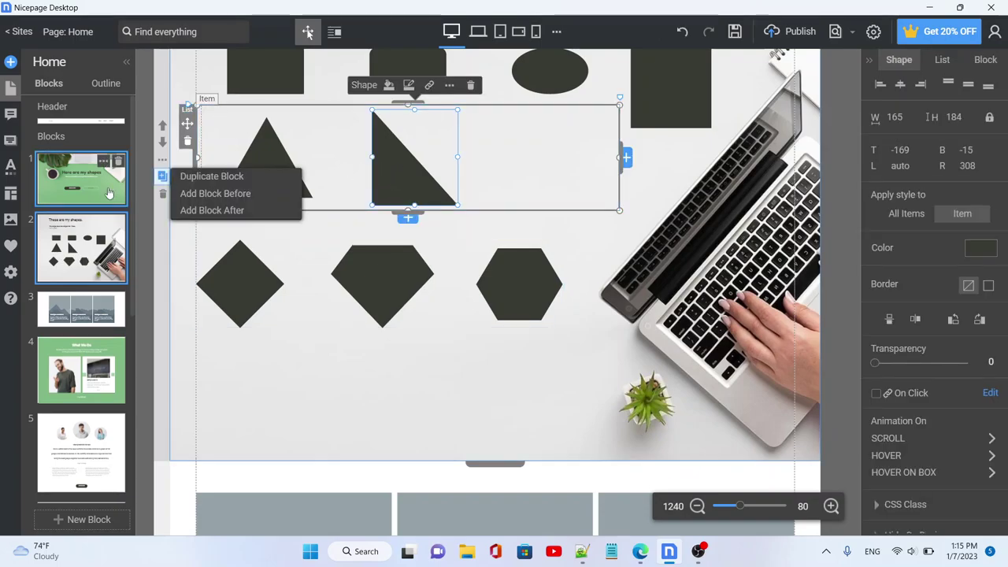
click(11, 62)
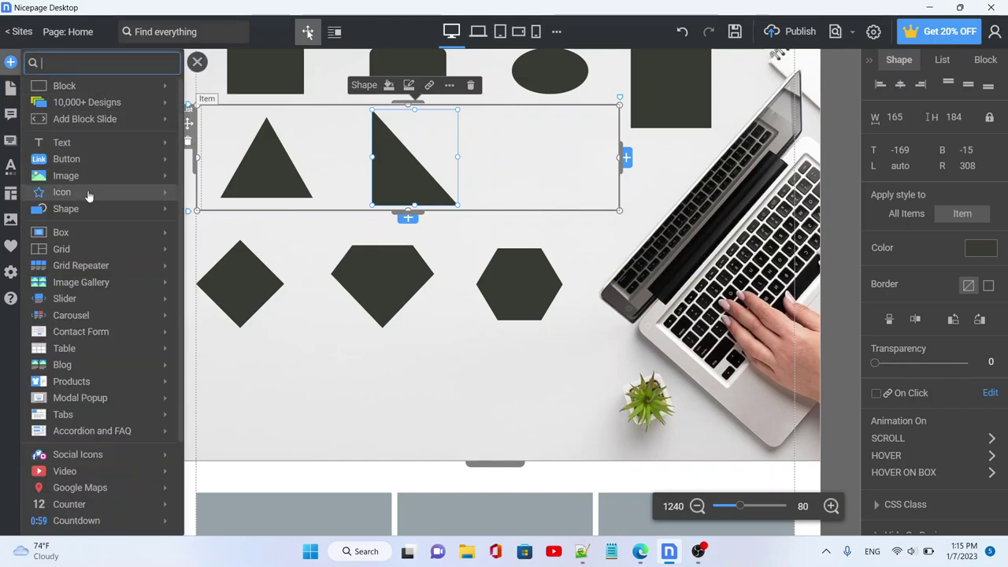
mouse_move(106, 134)
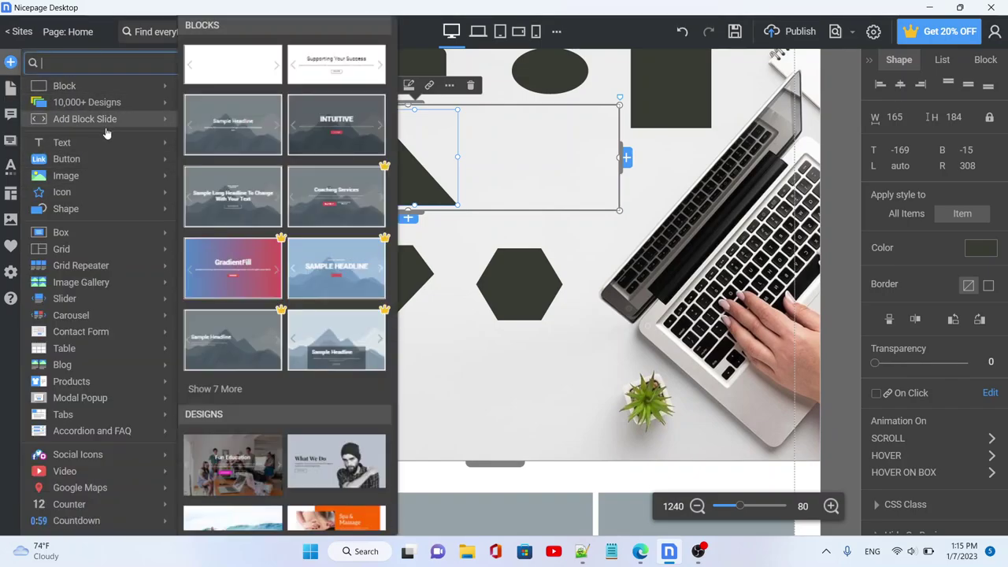
mouse_move(110, 163)
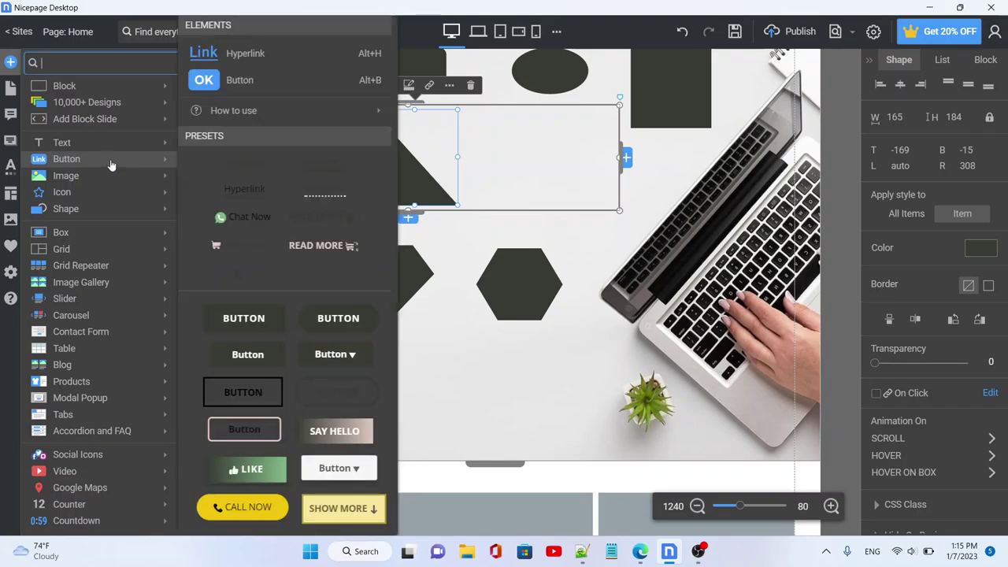
mouse_move(131, 196)
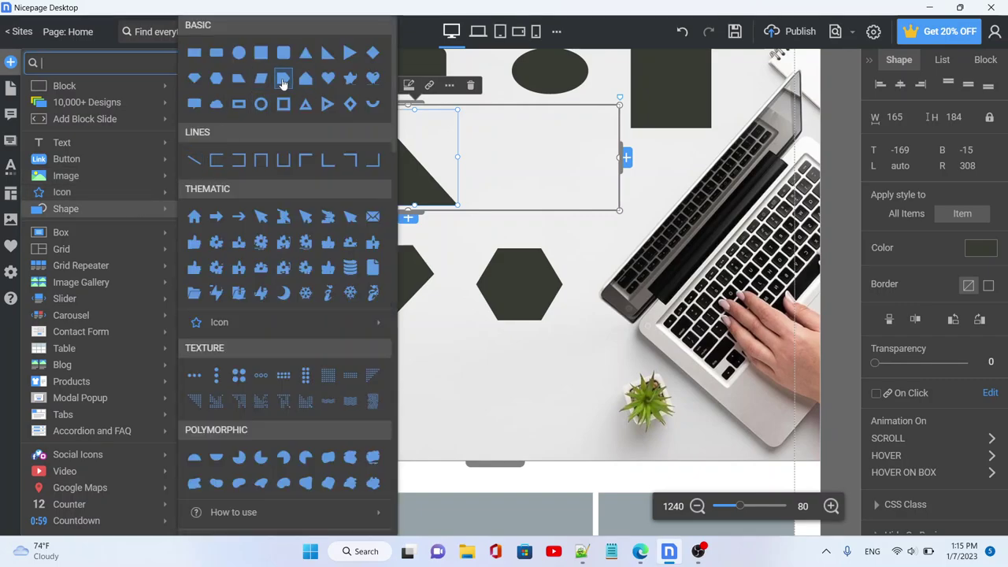
click(241, 82)
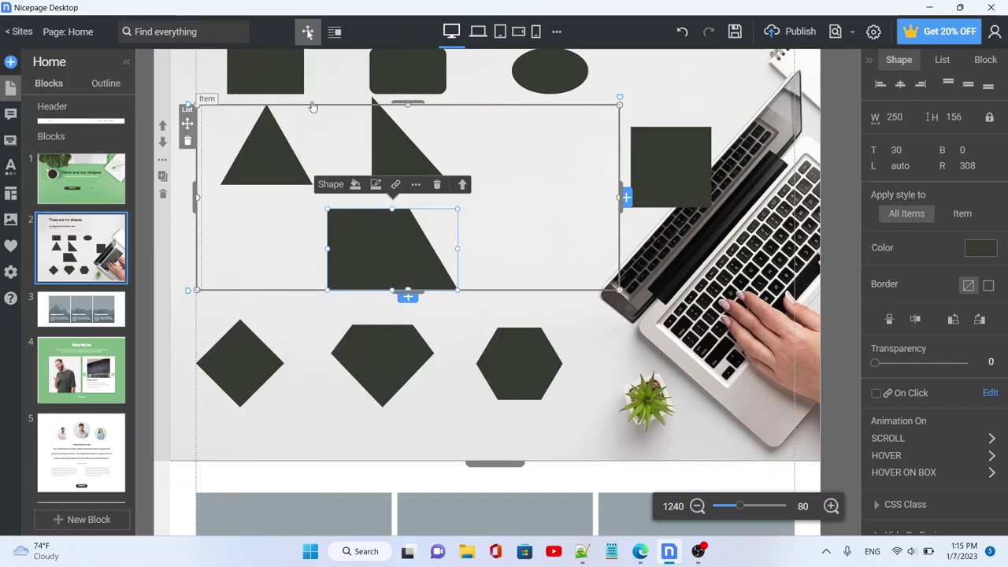
drag(464, 219, 540, 159)
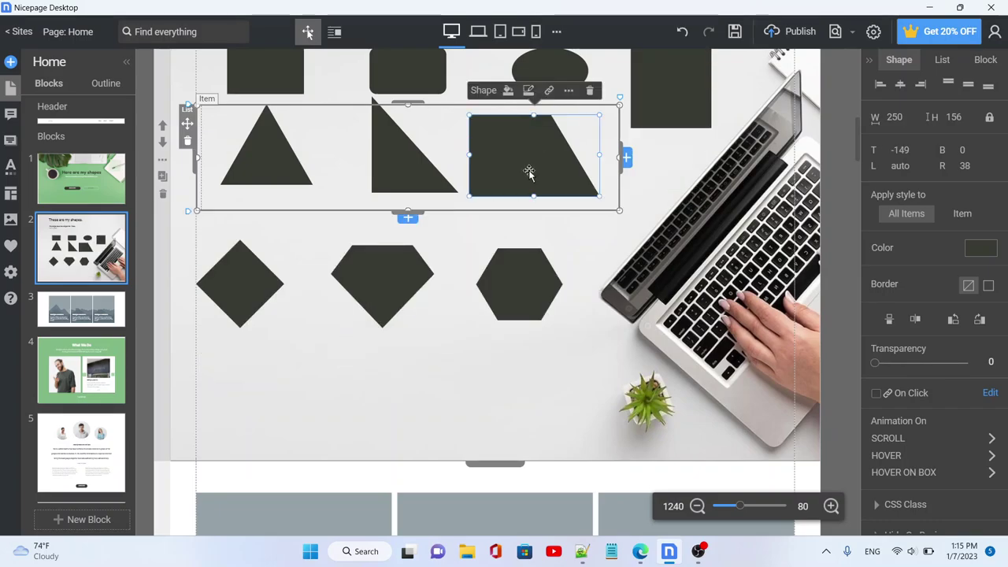
Step: Move the diamond, pentagon and hexagon group up and right, to about 168 from the top and 30 from the left
click(258, 280)
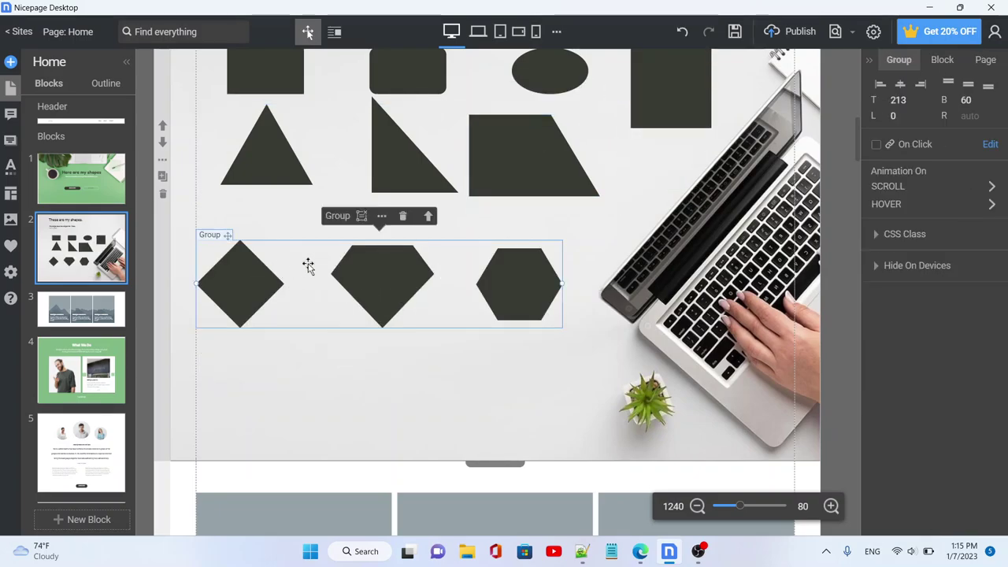
drag(351, 273, 367, 253)
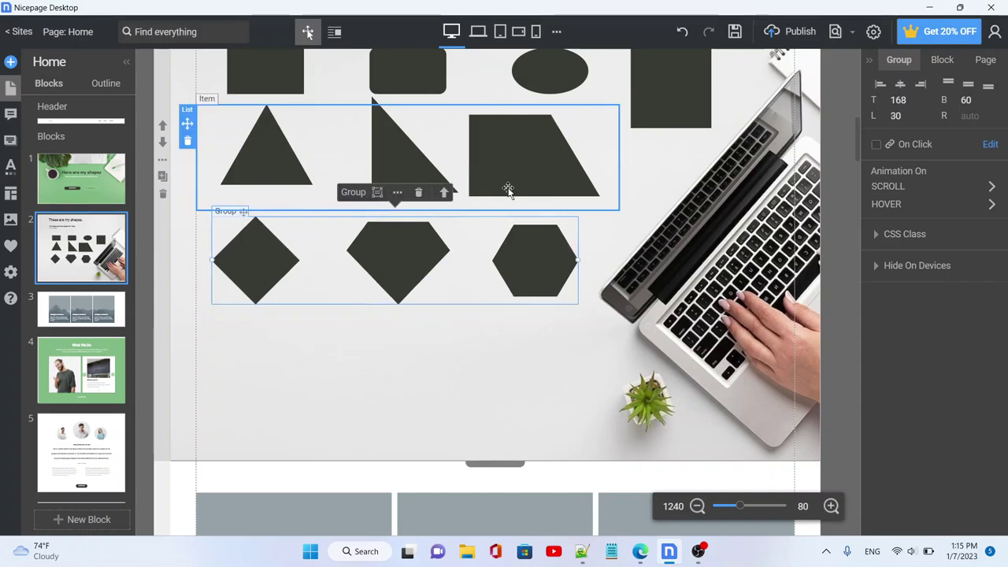
Step: Nudge the trapezoid, the right triangle and the isosceles triangle slightly down so they line up in their row
click(508, 189)
drag(508, 189, 510, 193)
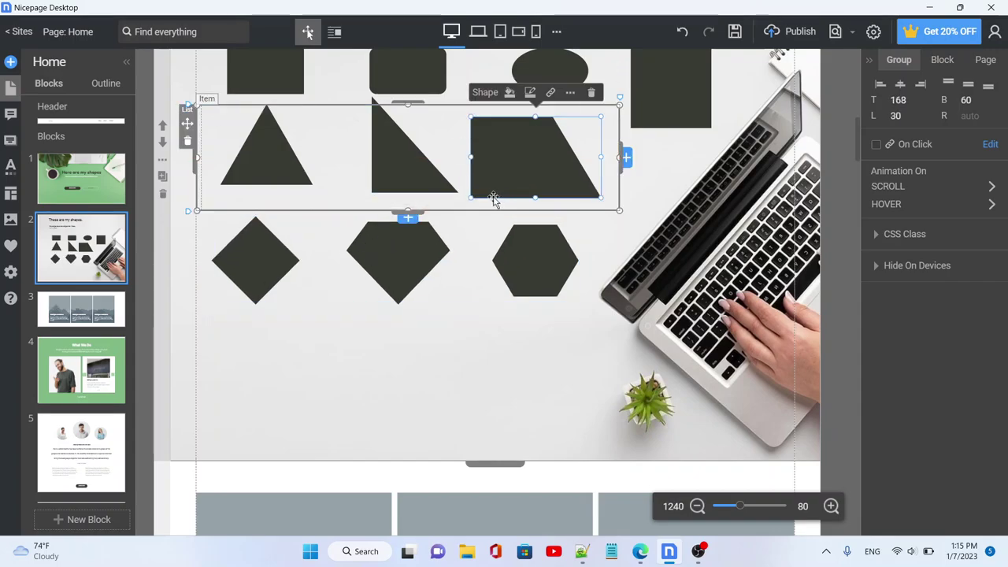
scroll(442, 153, up, 1)
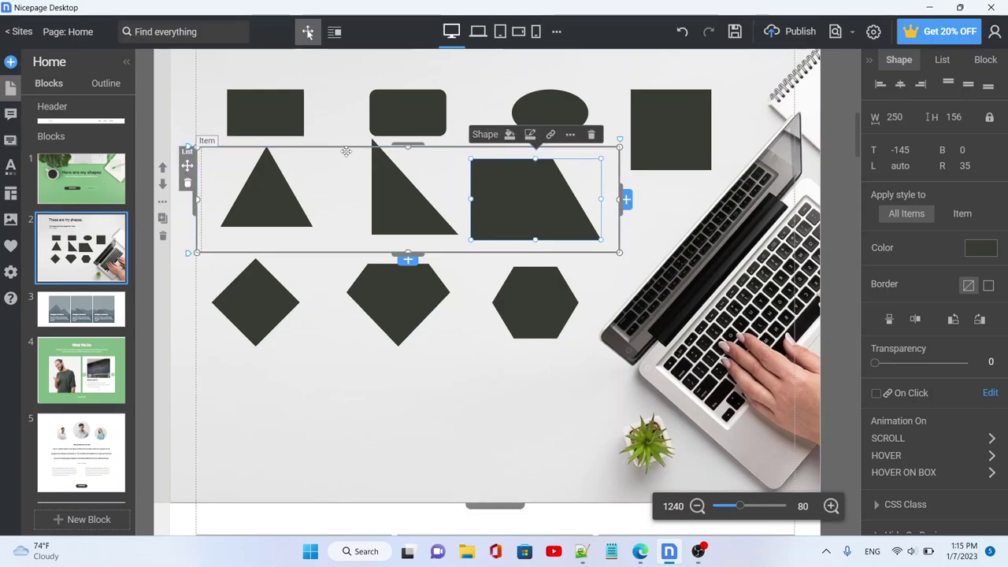
drag(392, 183, 391, 195)
click(263, 197)
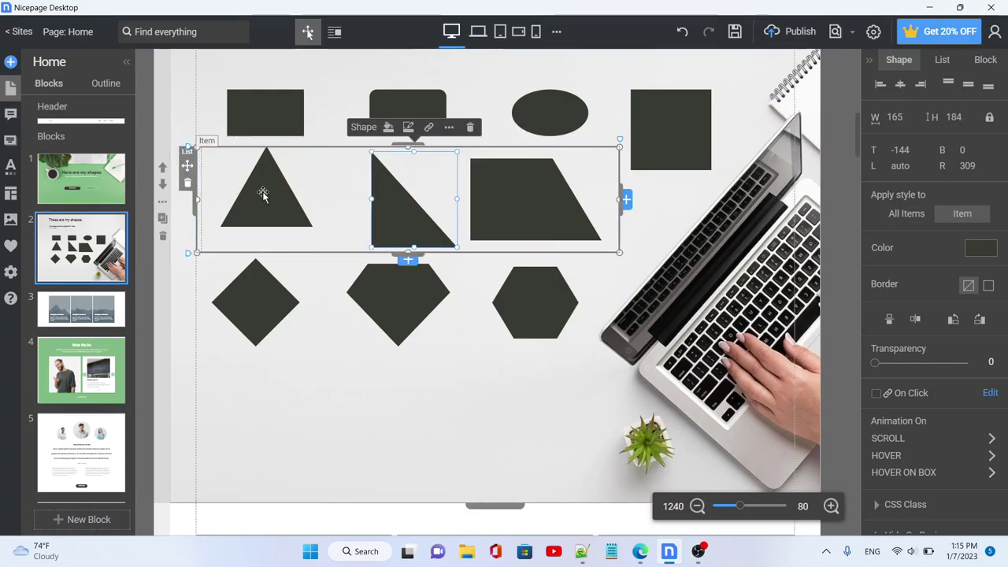
drag(263, 211, 263, 213)
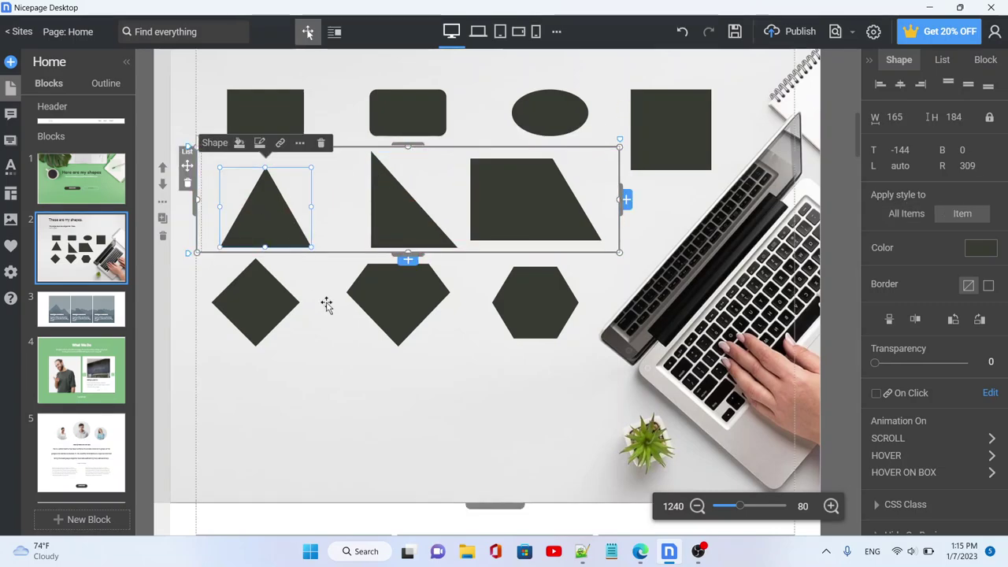
click(344, 363)
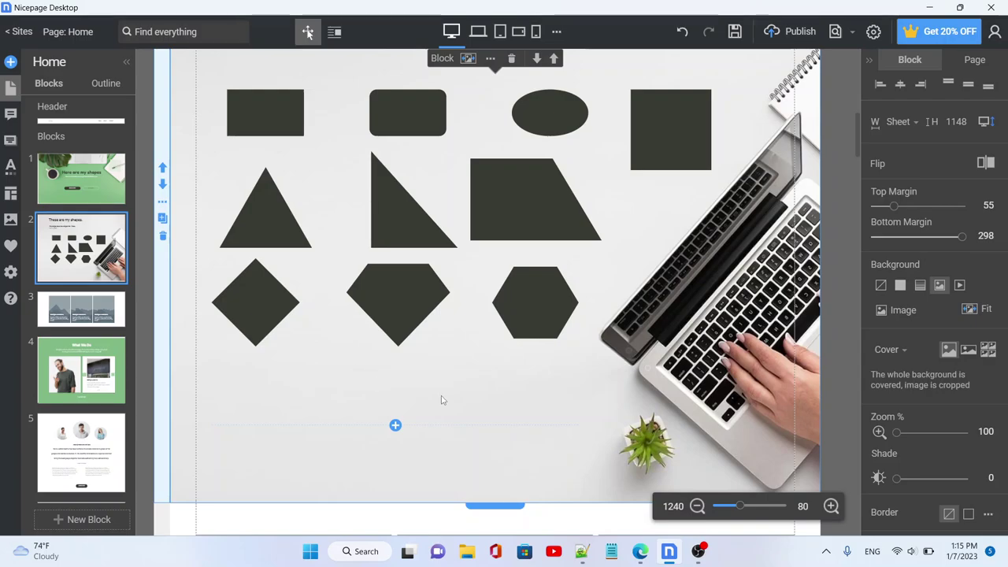
Step: Delete the three-column list of Sample Headline image cells from the block below the shapes
scroll(439, 400, down, 5)
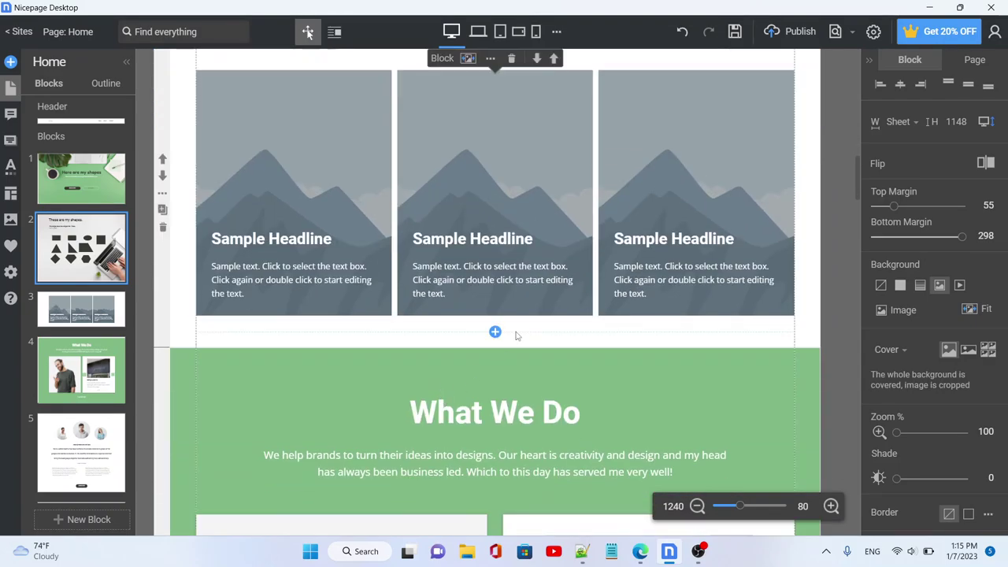
click(515, 333)
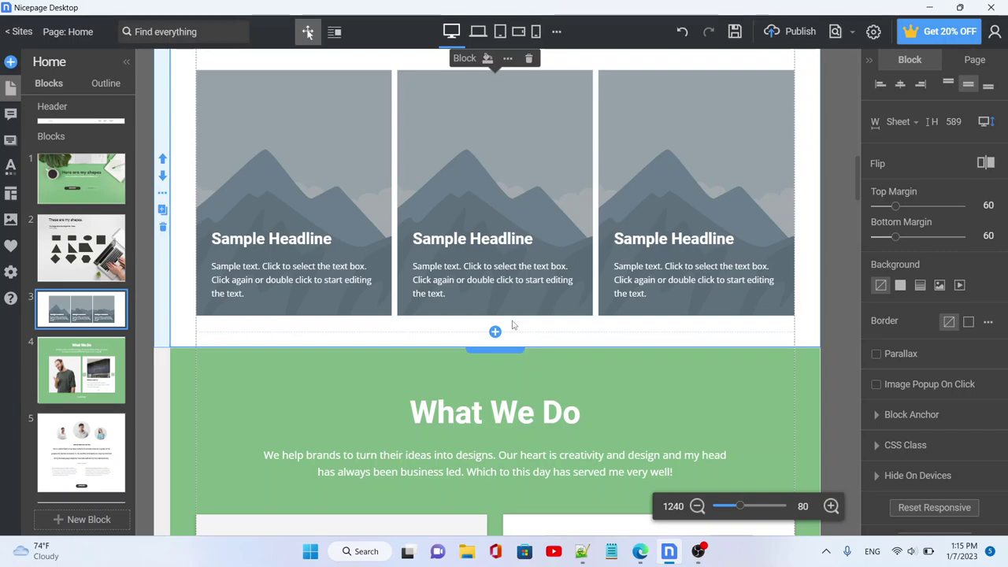
scroll(512, 321, up, 2)
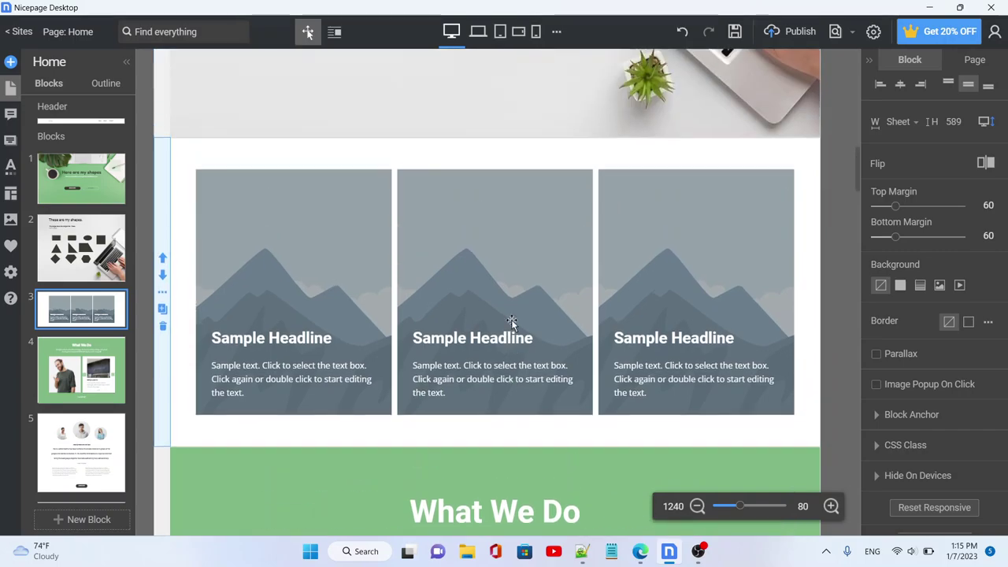
scroll(461, 236, up, 1)
scroll(461, 236, up, 3)
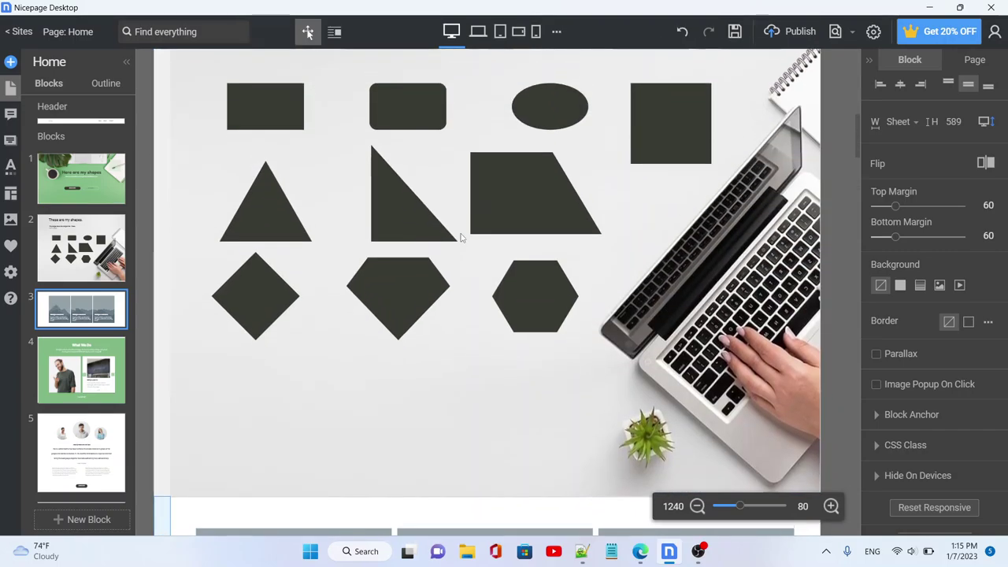
scroll(462, 236, down, 3)
mouse_move(447, 249)
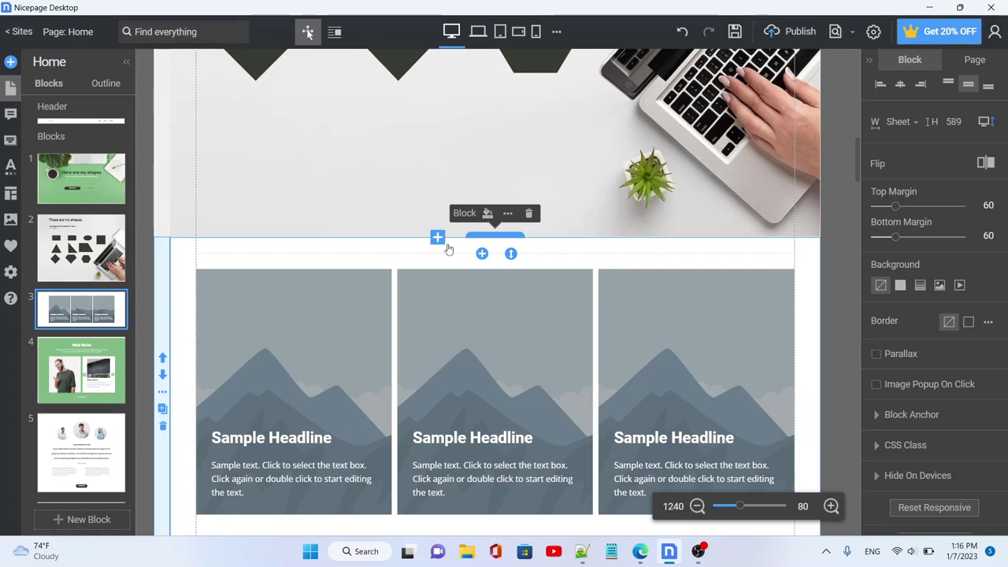
scroll(463, 244, down, 1)
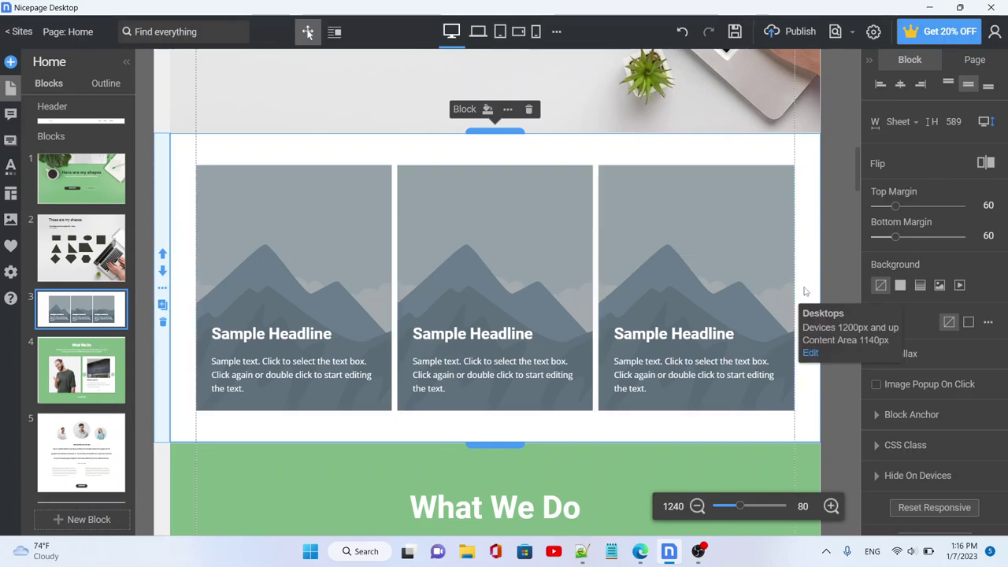
click(798, 426)
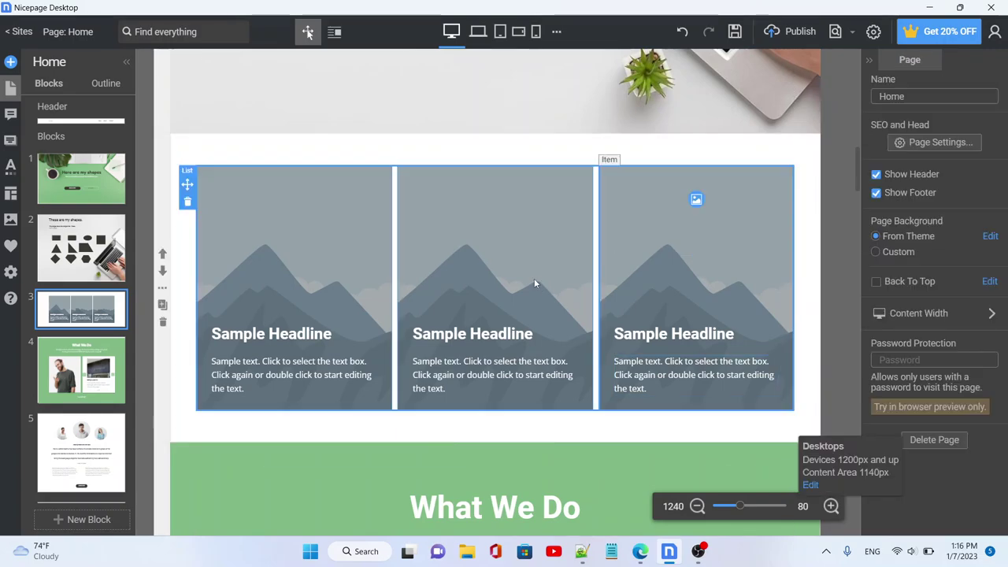
click(322, 169)
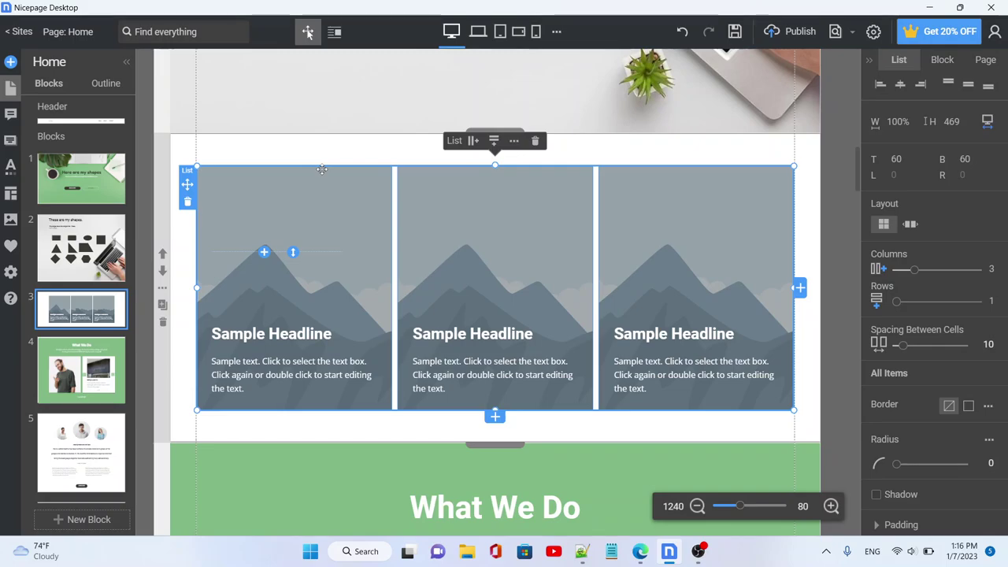
key(Delete)
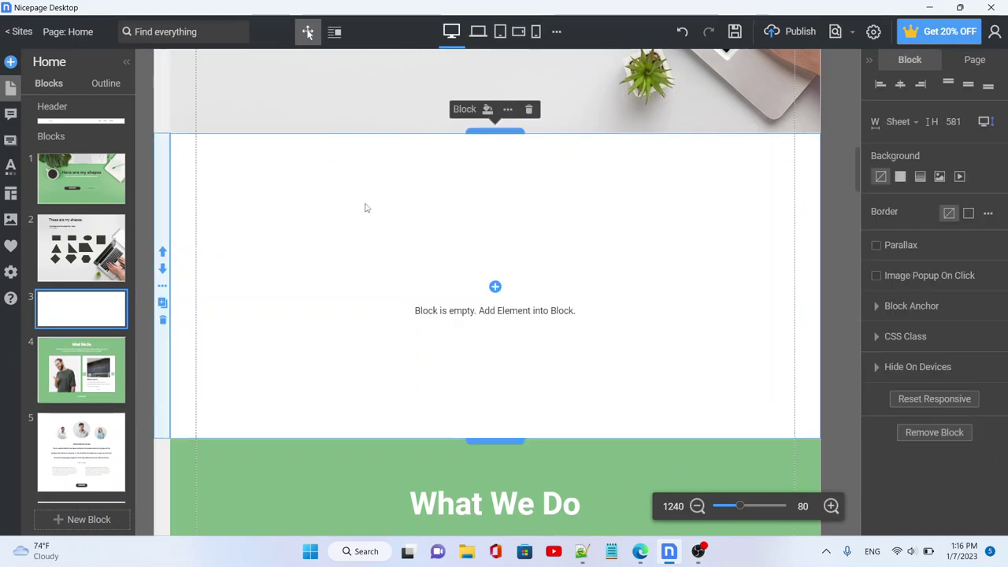
Step: Delete the emptied block between the shapes block and the What We Do block
scroll(459, 294, up, 2)
scroll(459, 294, down, 1)
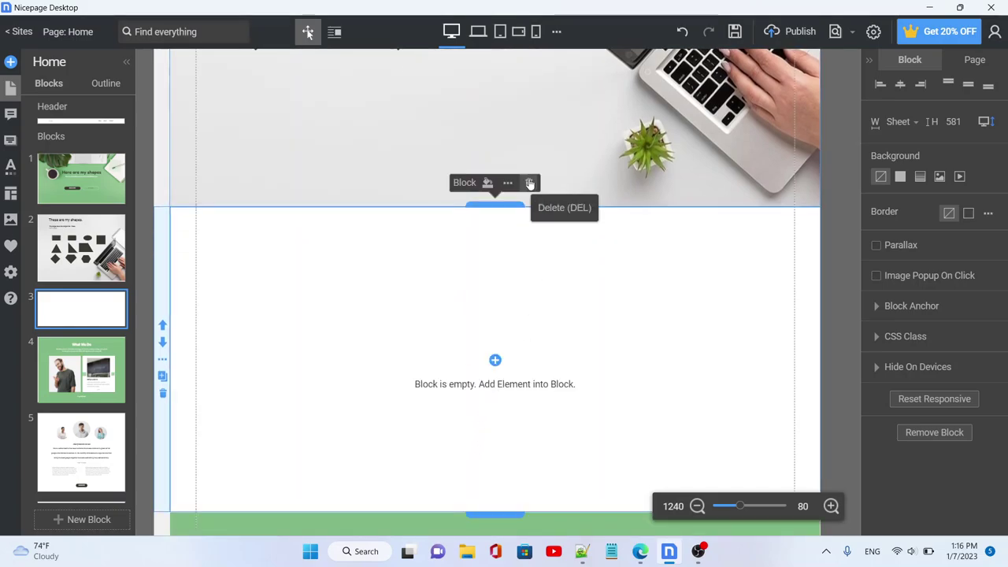
click(529, 183)
scroll(474, 293, up, 3)
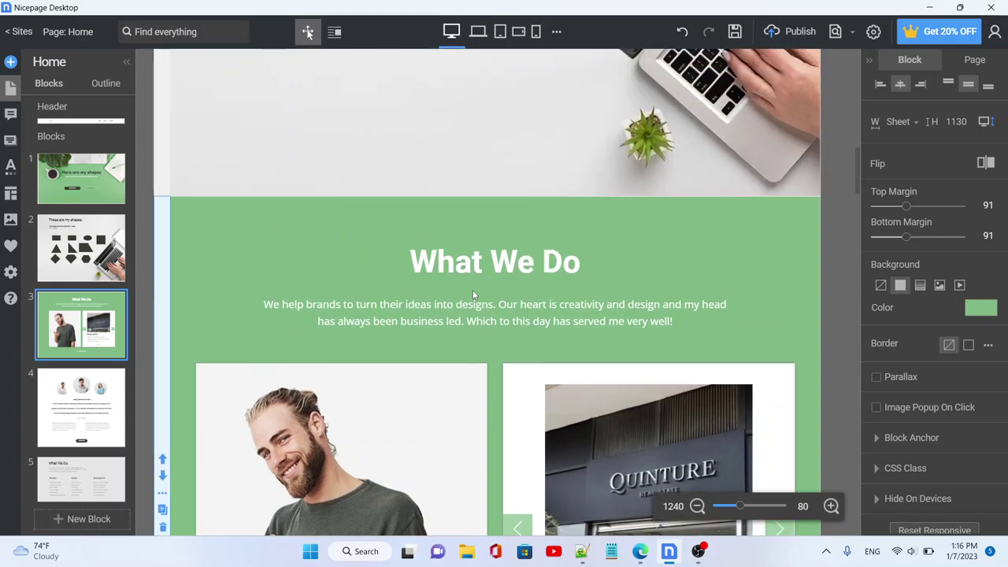
scroll(473, 294, up, 1)
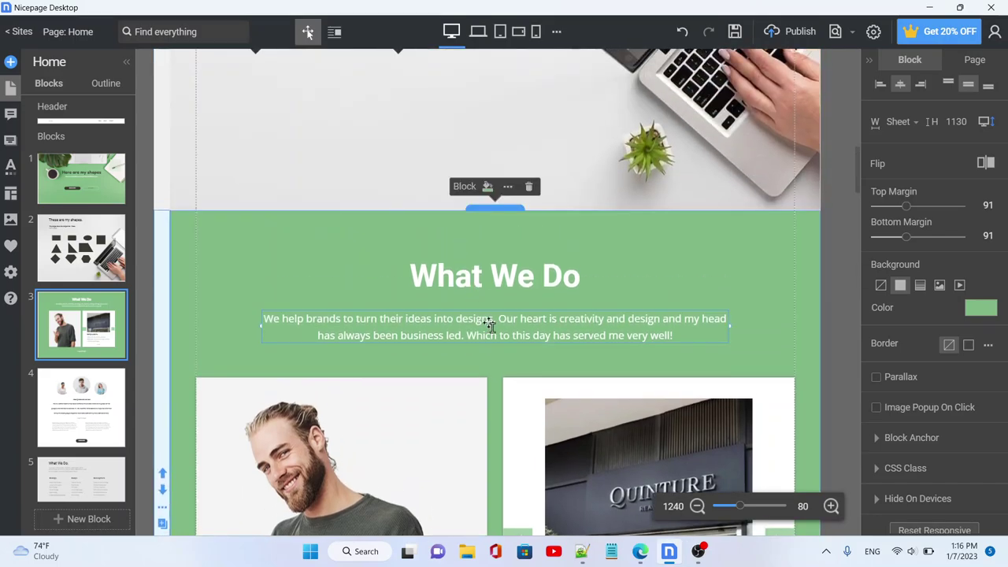
Step: Replace the description under the What We Do heading with "I try to show you my shapes."
double_click(489, 325)
key(BackSpace)
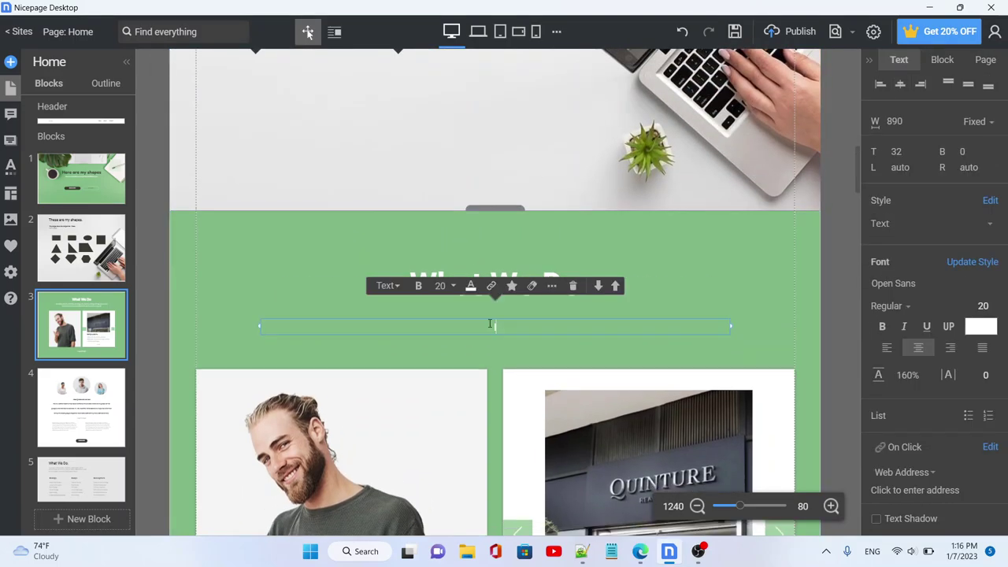
text(I tri to show yyou m)
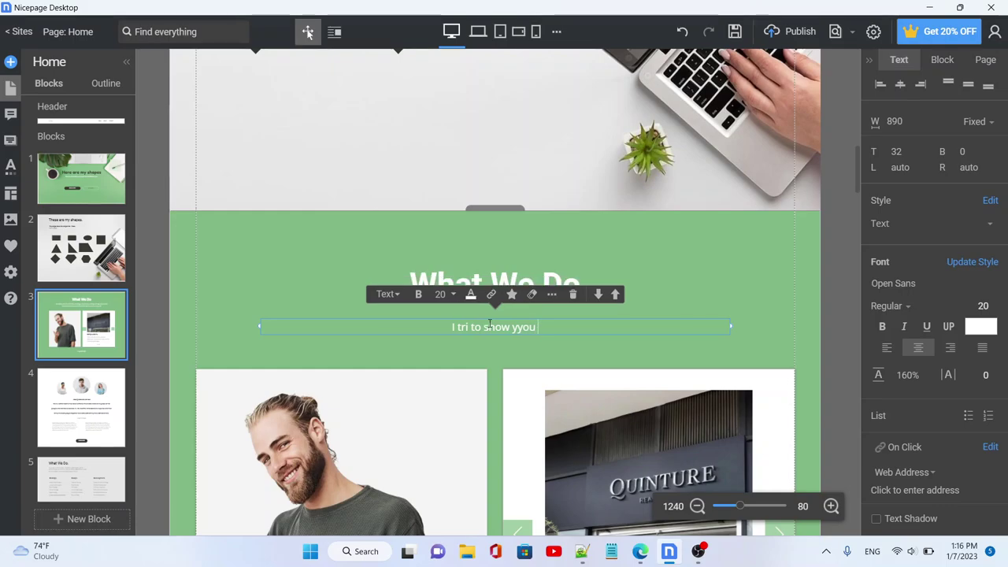
key(BackSpace)
key(BackSpace)
key(BackSpace)
key(BackSpace)
key(BackSpace)
key(BackSpace)
key(BackSpace)
key(BackSpace)
key(BackSpace)
key(BackSpace)
key(BackSpace)
key(BackSpace)
text(try to show tou)
key(BackSpace)
key(BackSpace)
key(BackSpace)
key(BackSpace)
text(you my shapes.)
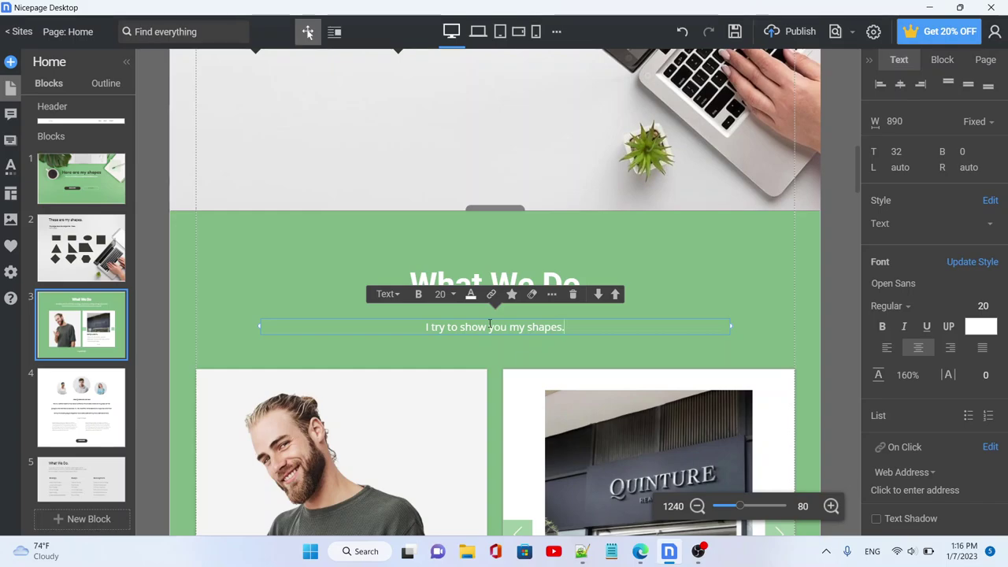
Step: Add the sentence "They're above." to the end of the What We Do description
scroll(608, 207, up, 1)
scroll(609, 207, up, 1)
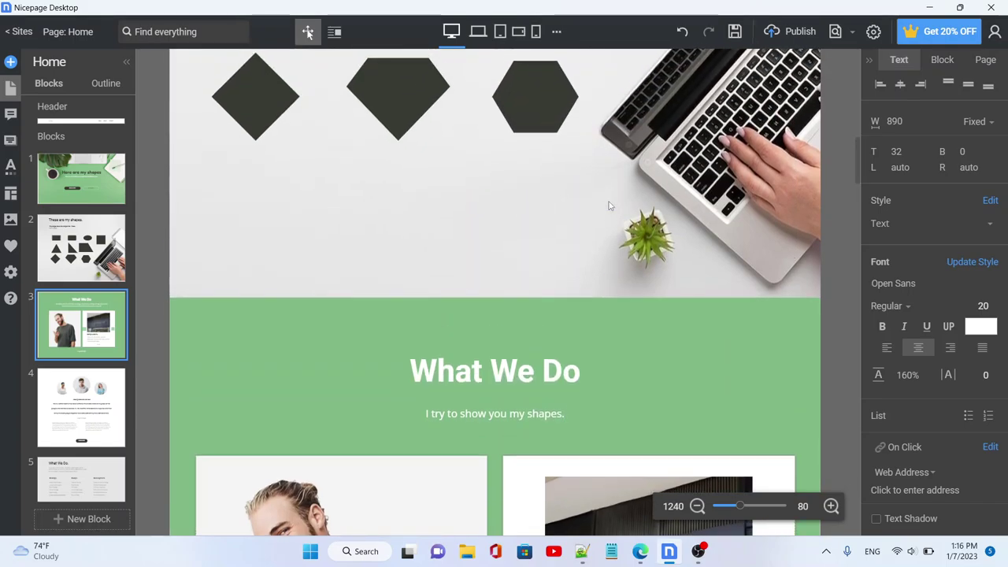
scroll(607, 202, up, 1)
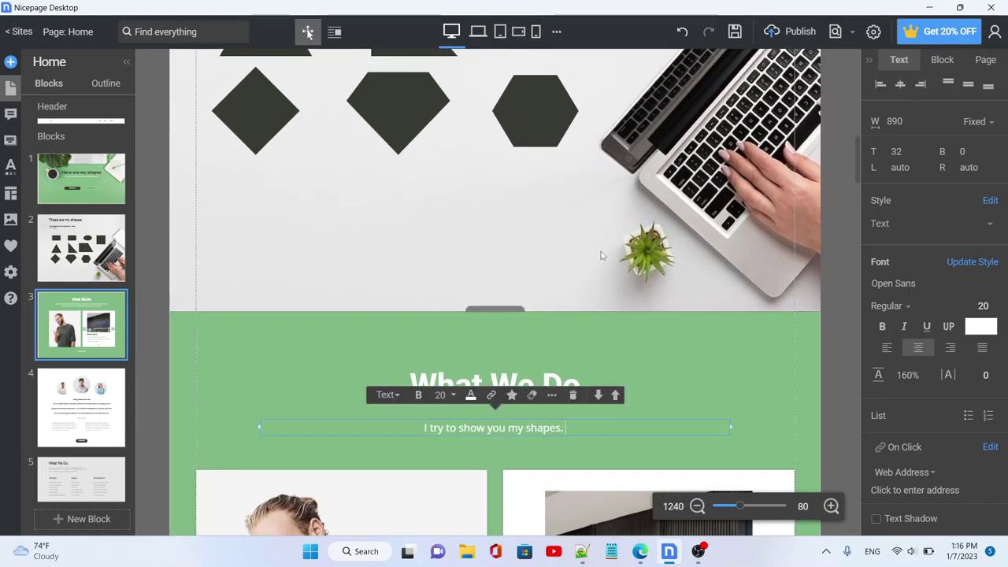
text(They're)
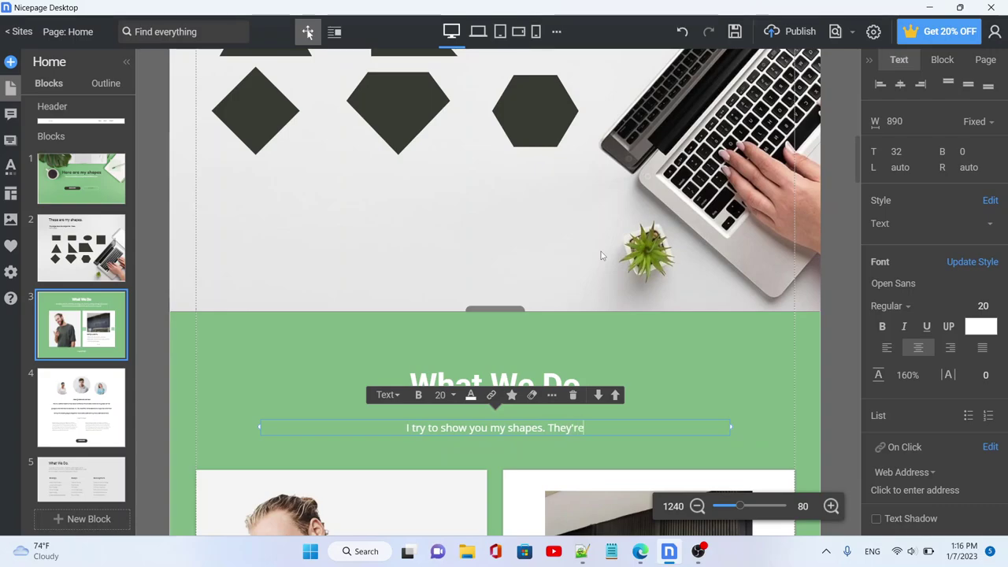
text( above.)
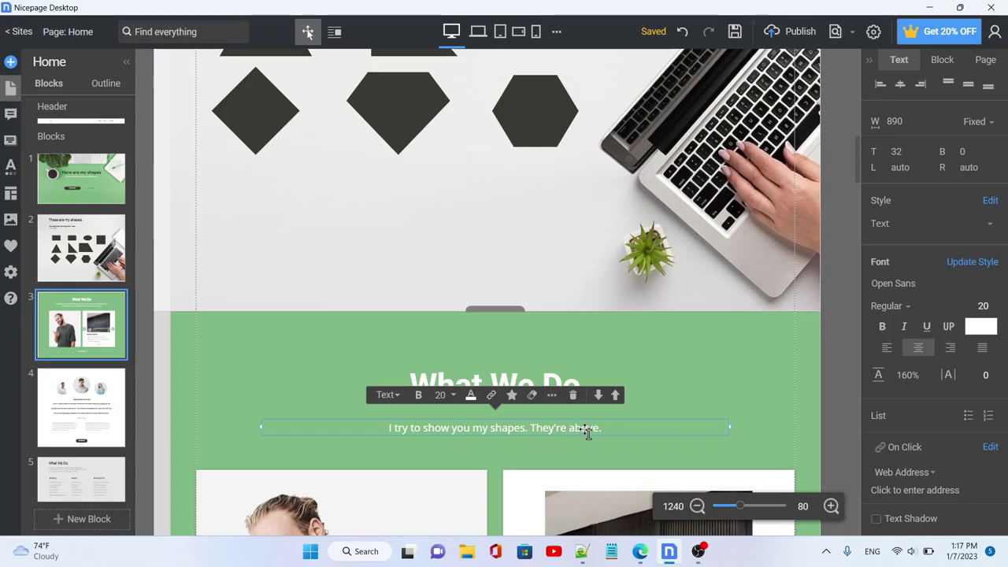
Step: Start a page link on the What We Do description and choose Home as its target page
click(551, 395)
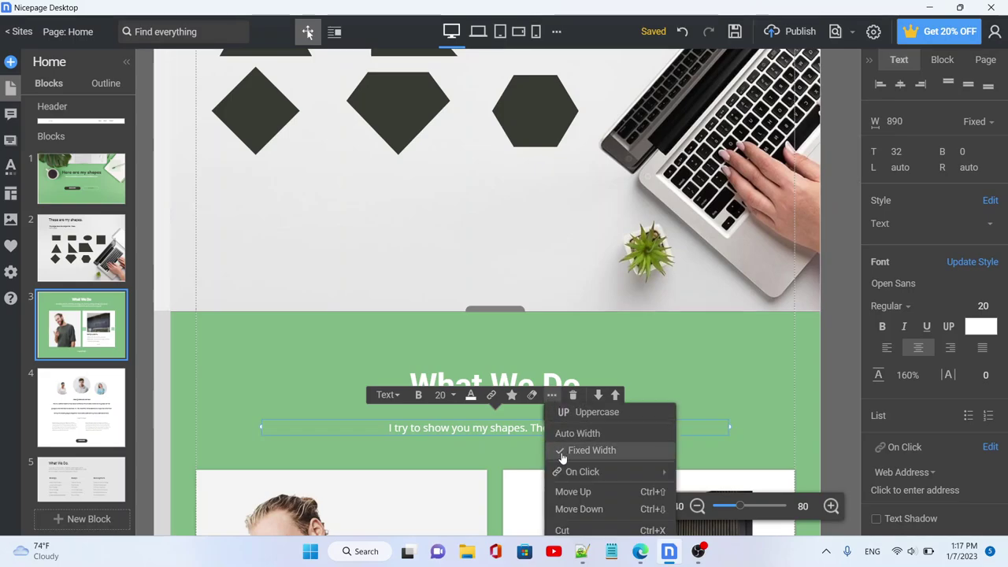
mouse_move(571, 471)
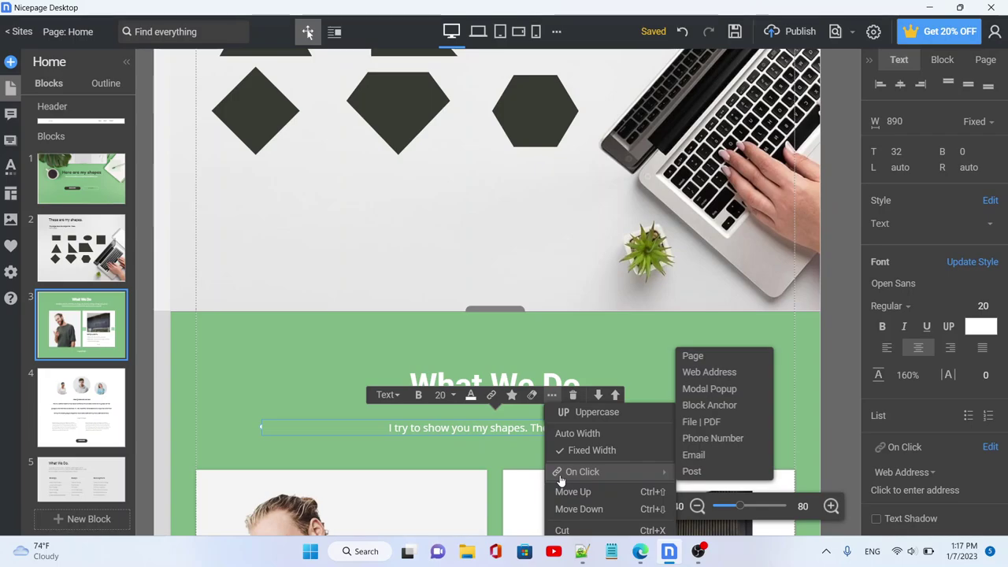
click(715, 358)
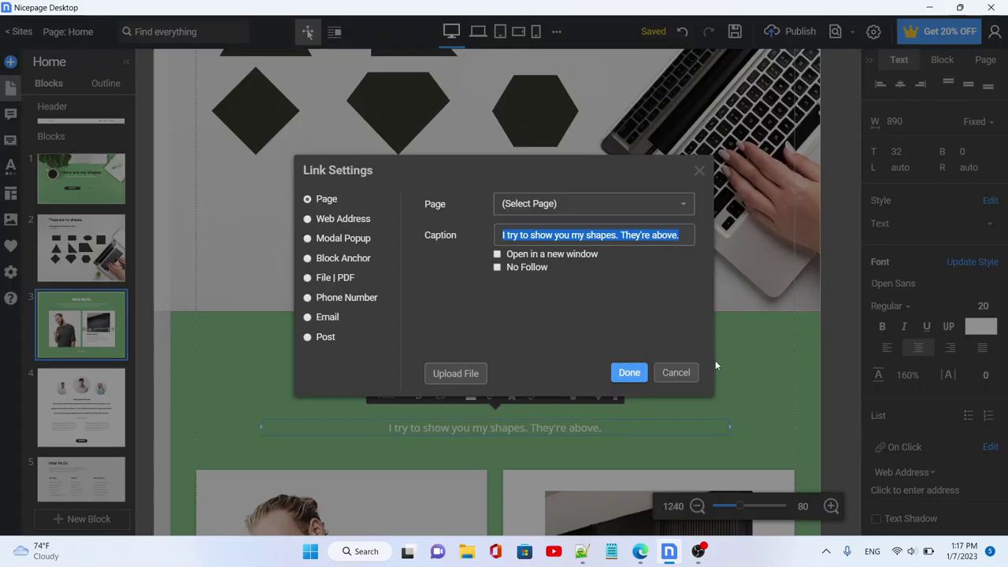
click(586, 211)
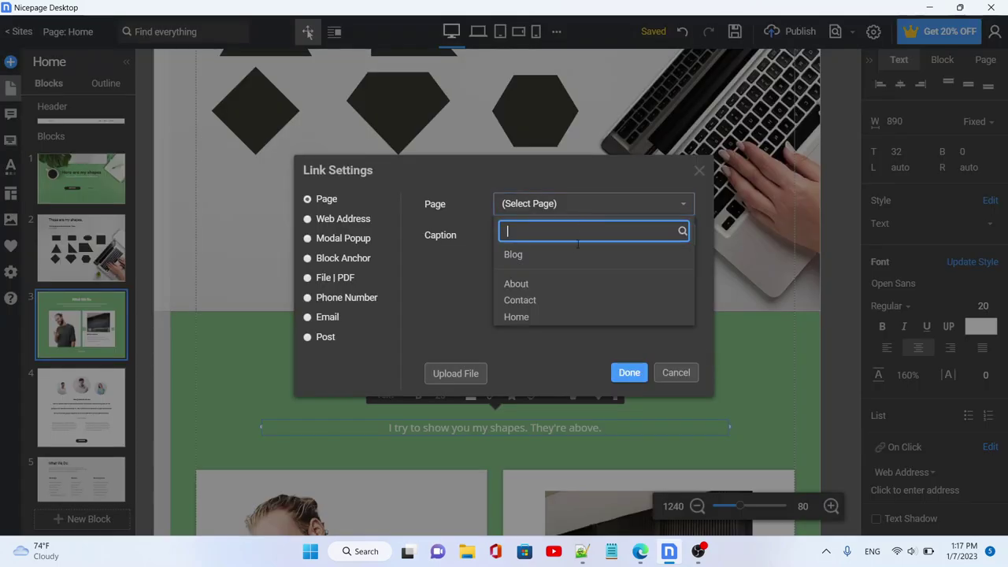
click(554, 318)
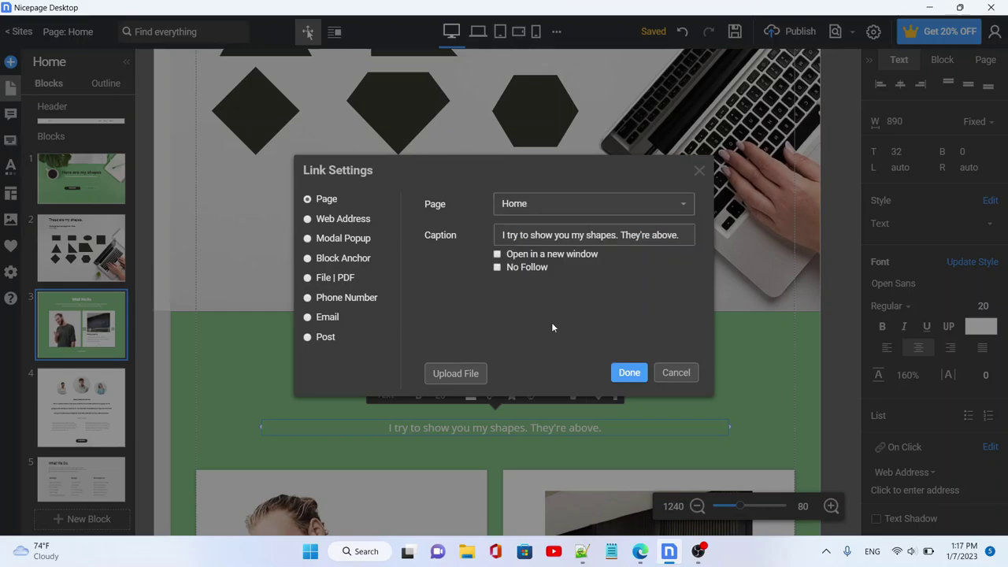
triple_click(554, 234)
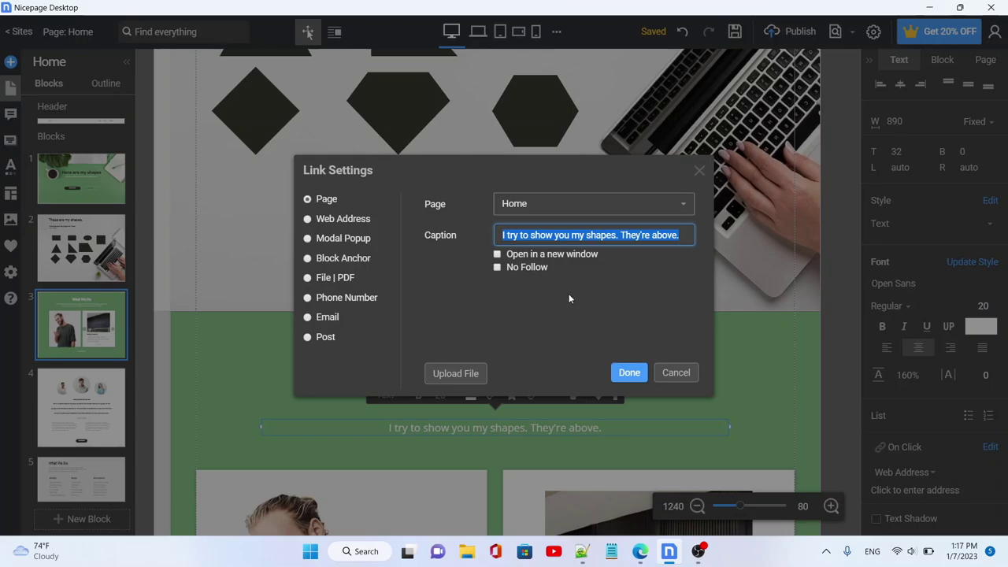
click(613, 236)
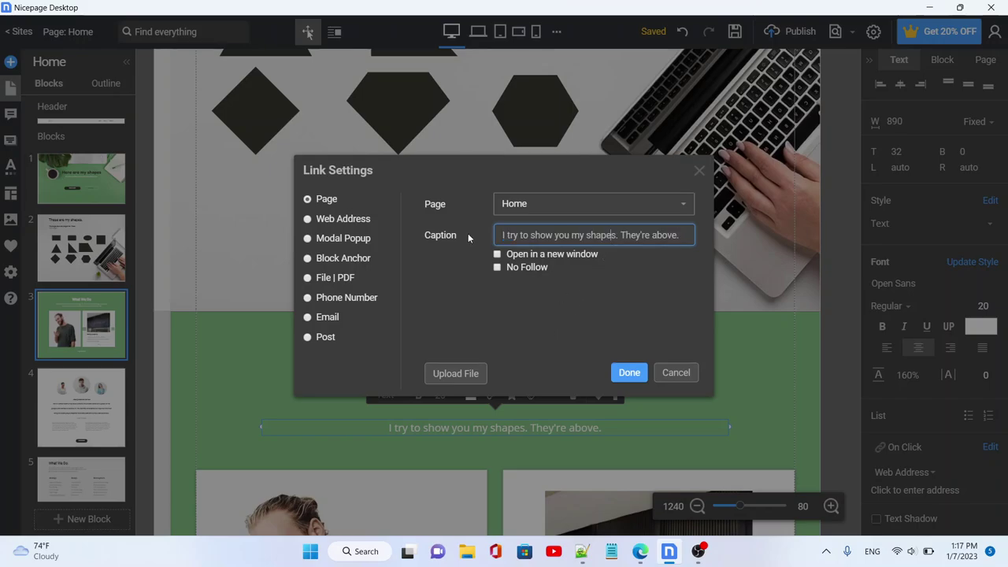
Step: Switch the link type to Web Address, enter Home.html as the address and apply the link
click(354, 220)
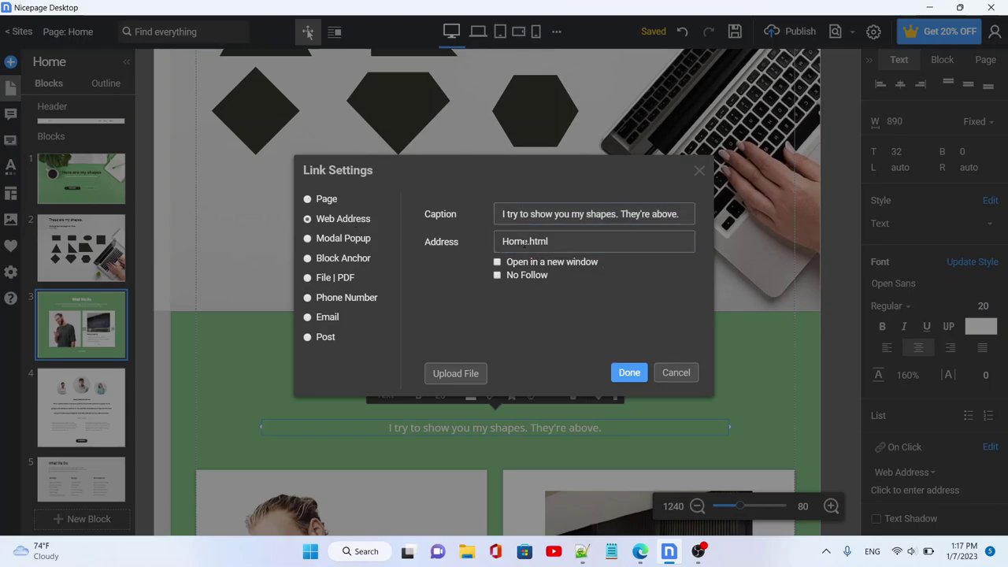
triple_click(524, 241)
key(BackSpace)
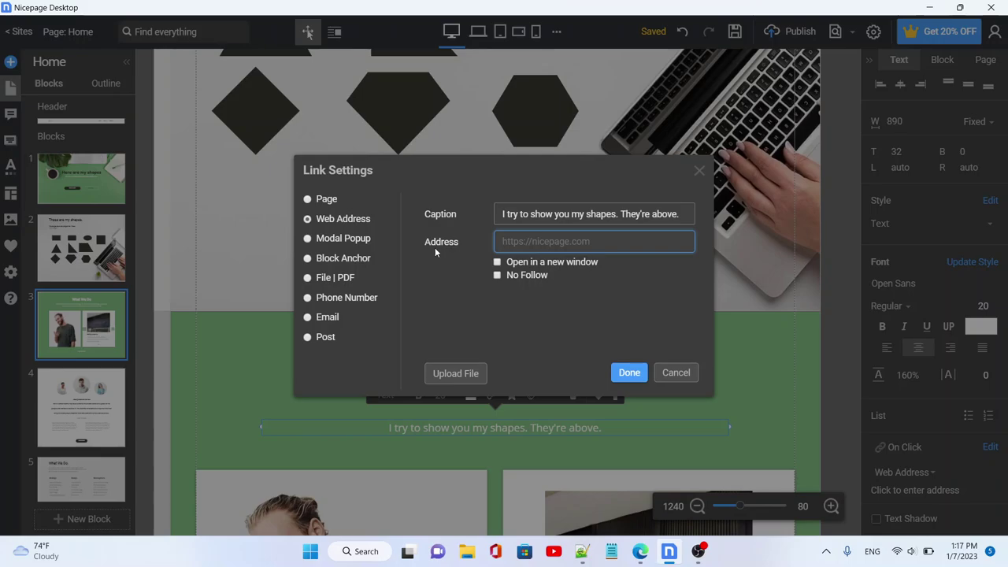
text(Home.h)
key(BackSpace)
text(html)
click(629, 373)
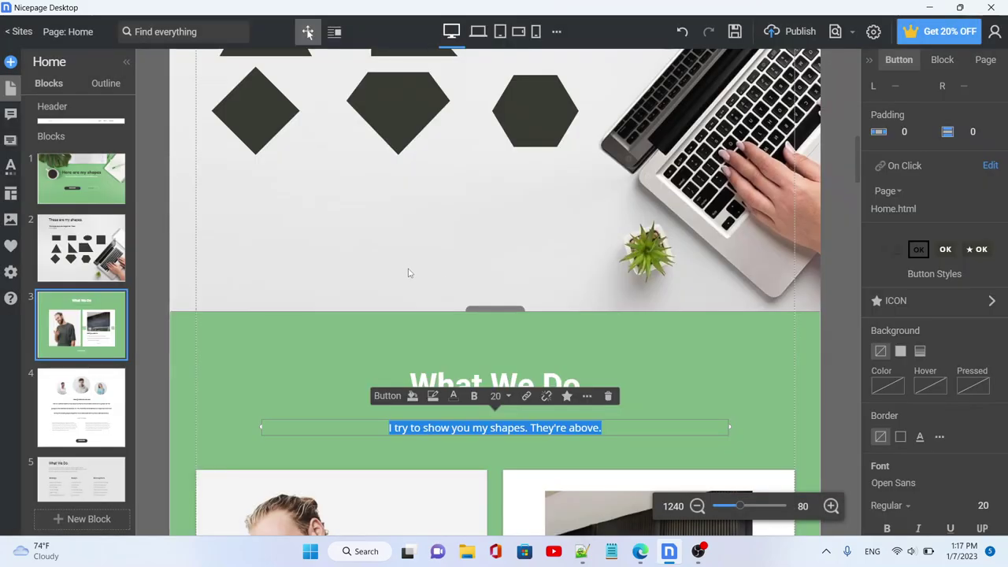
Step: Delete the image of the man from the left cell of the What We Do grid
scroll(338, 286, down, 3)
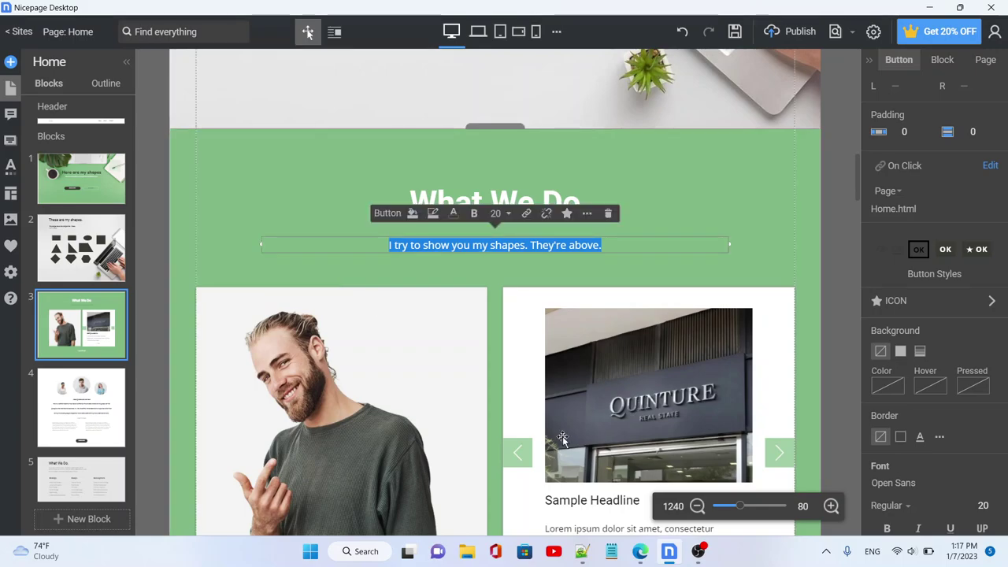
scroll(562, 439, down, 4)
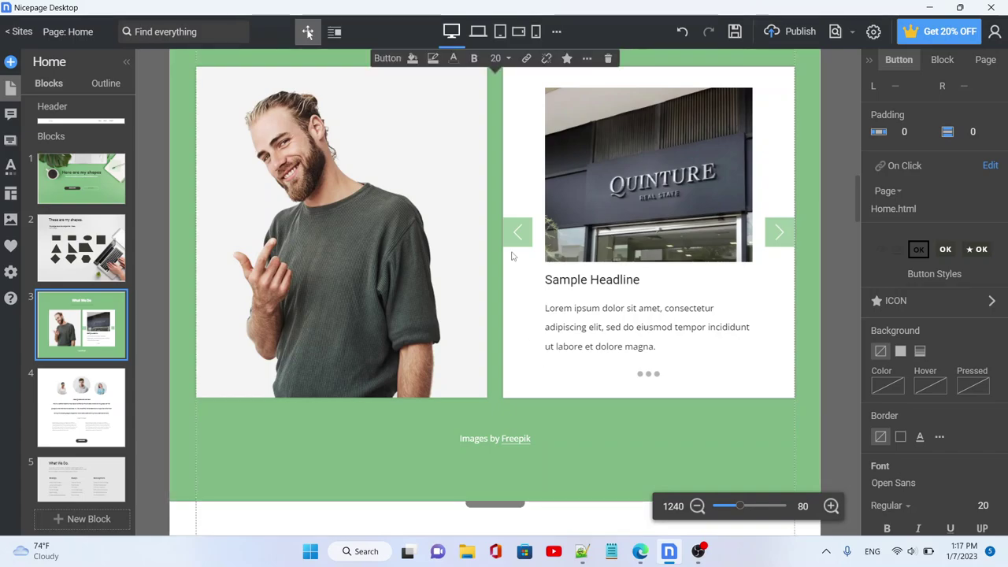
click(438, 264)
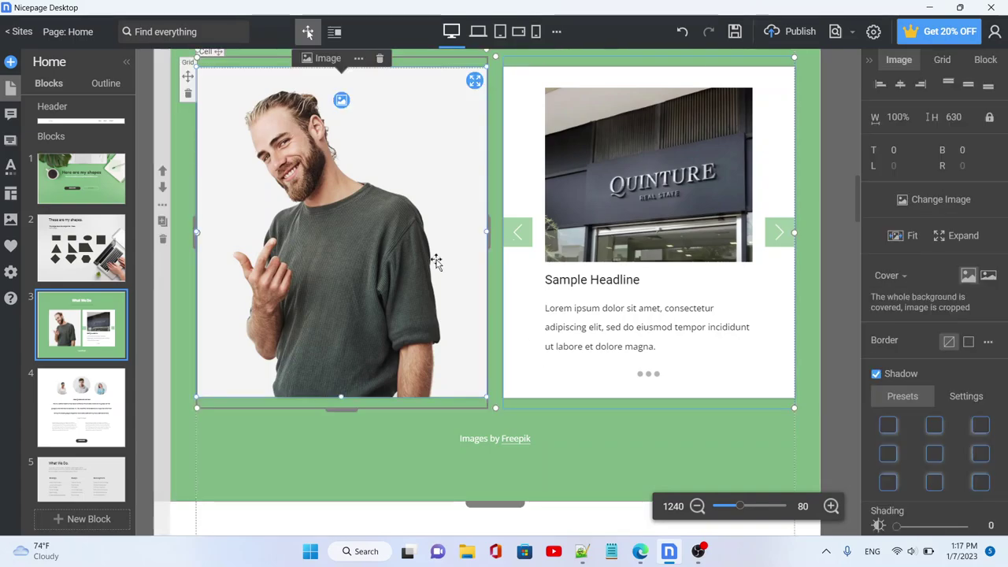
key(Delete)
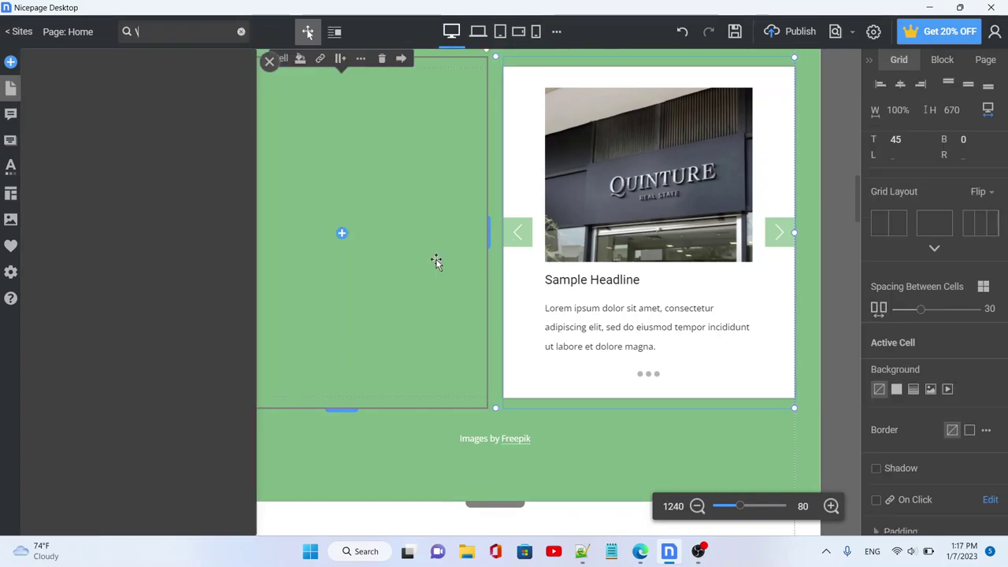
key(BackSpace)
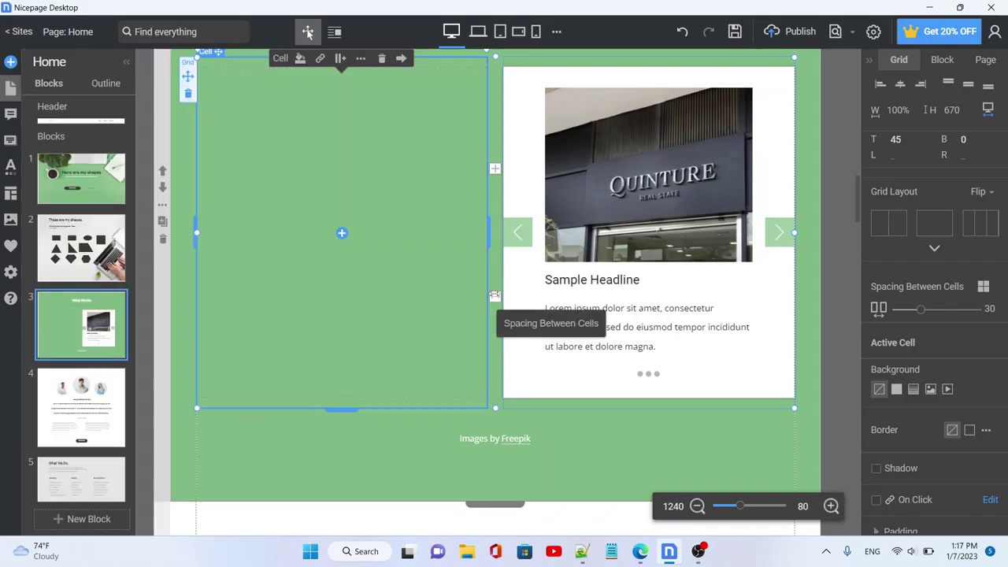
Step: Reduce the first slide's left, right and bottom padding so its content spreads wider in the slider
click(543, 310)
drag(522, 306, 438, 364)
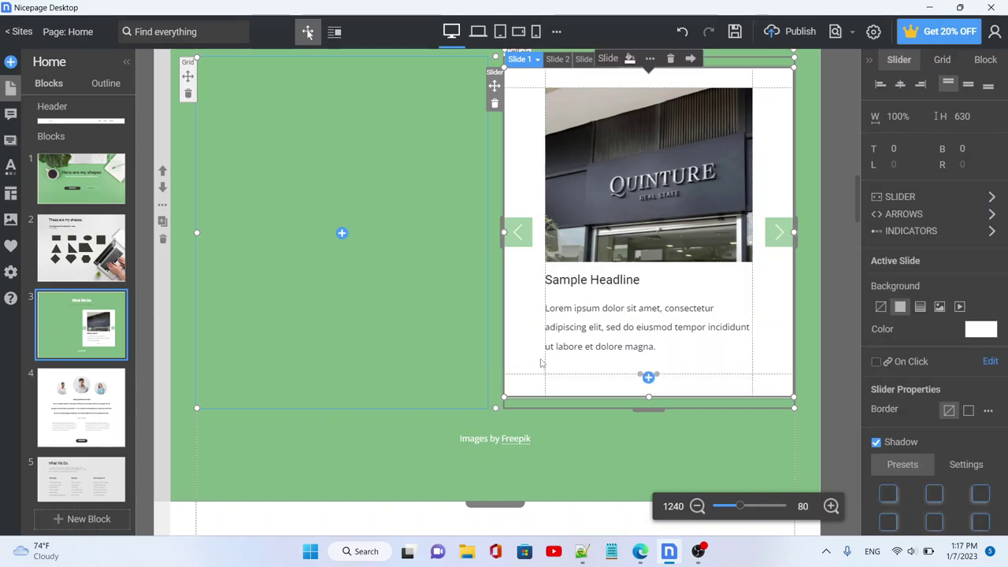
drag(544, 375, 520, 381)
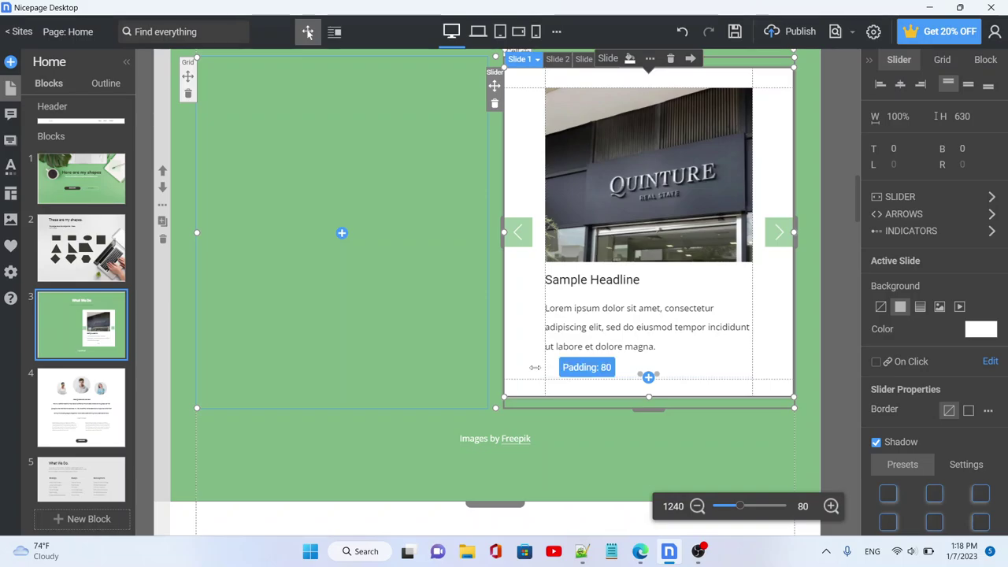
drag(535, 368, 529, 369)
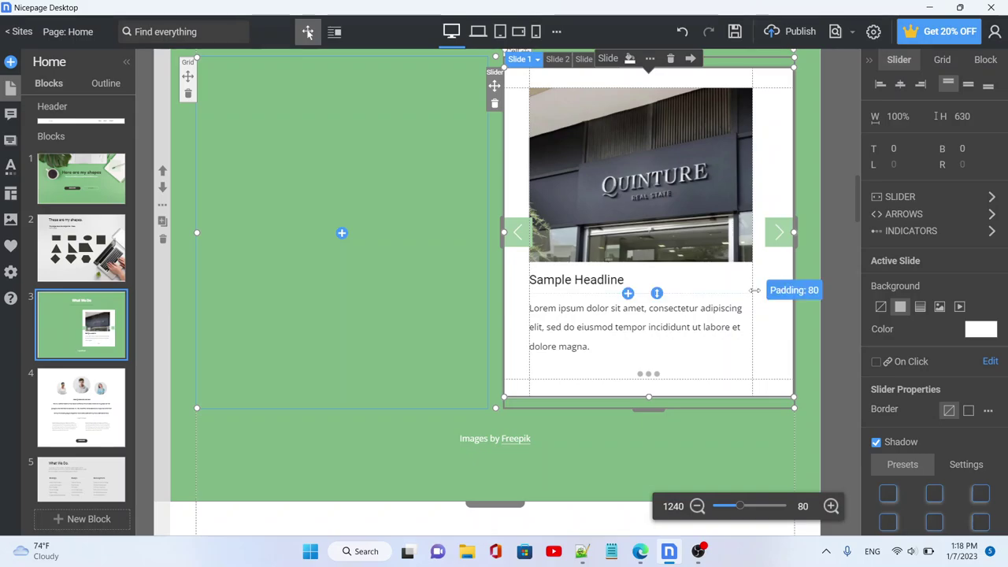
drag(756, 291, 784, 304)
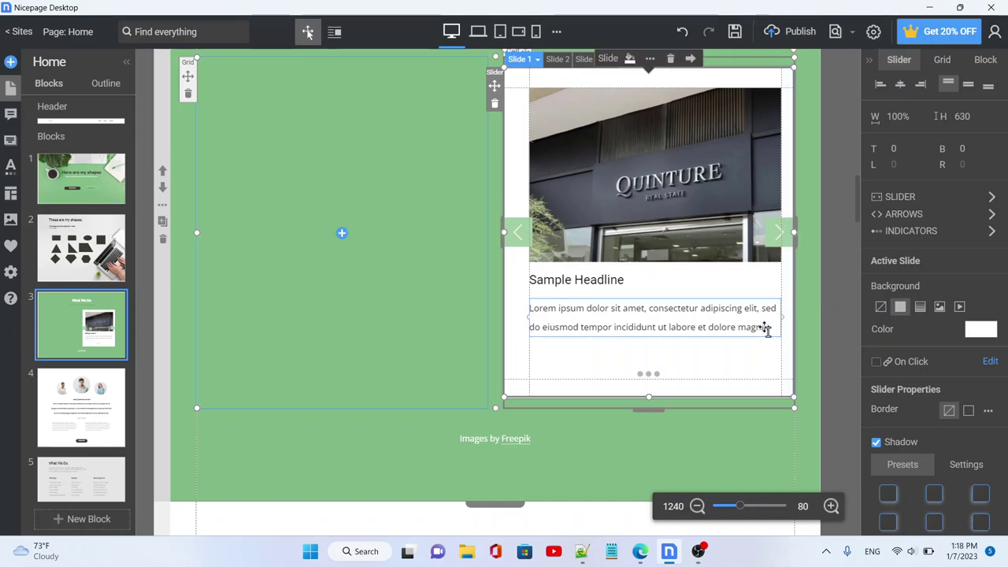
Step: Delete the Quinture storefront image from the first slide of the slider
double_click(763, 329)
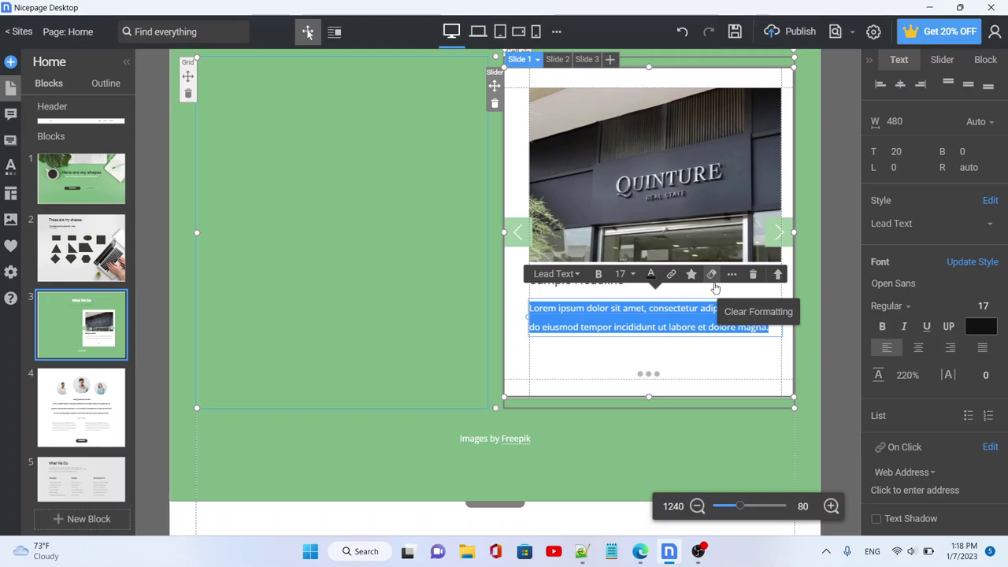
click(619, 174)
key(Delete)
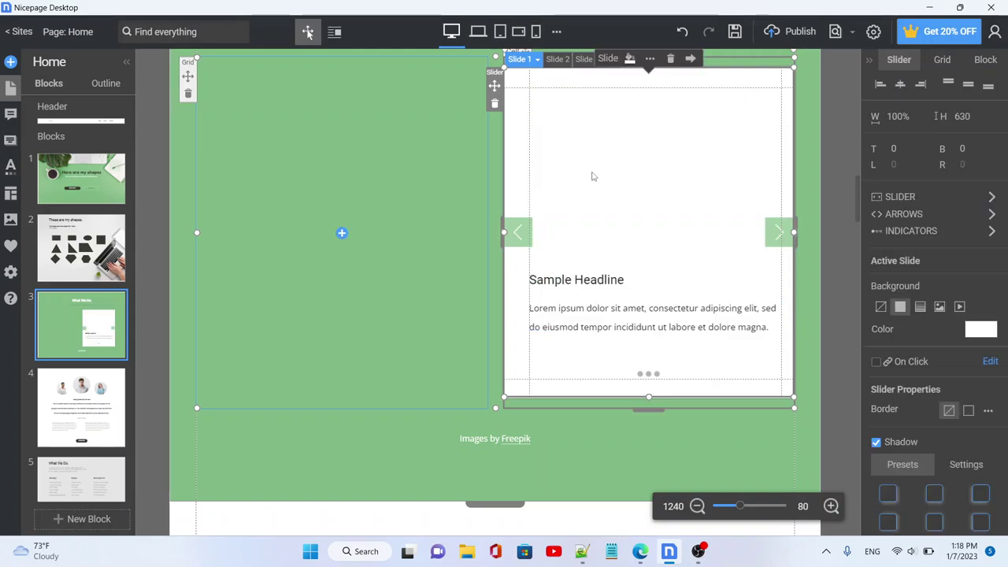
Step: Delete the whole Sample Headline slider from the right cell of the What We Do grid
click(504, 177)
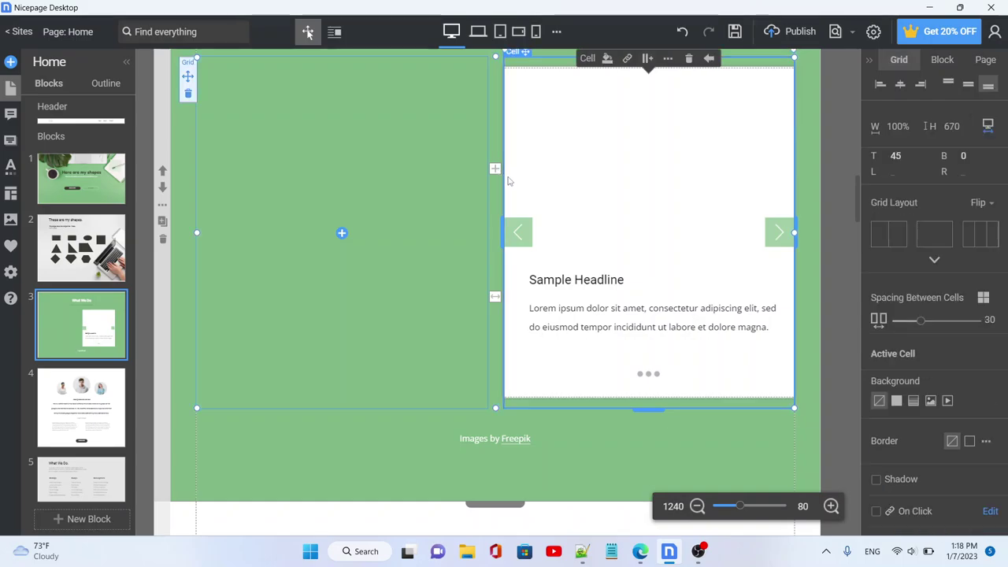
key(ctrl+f)
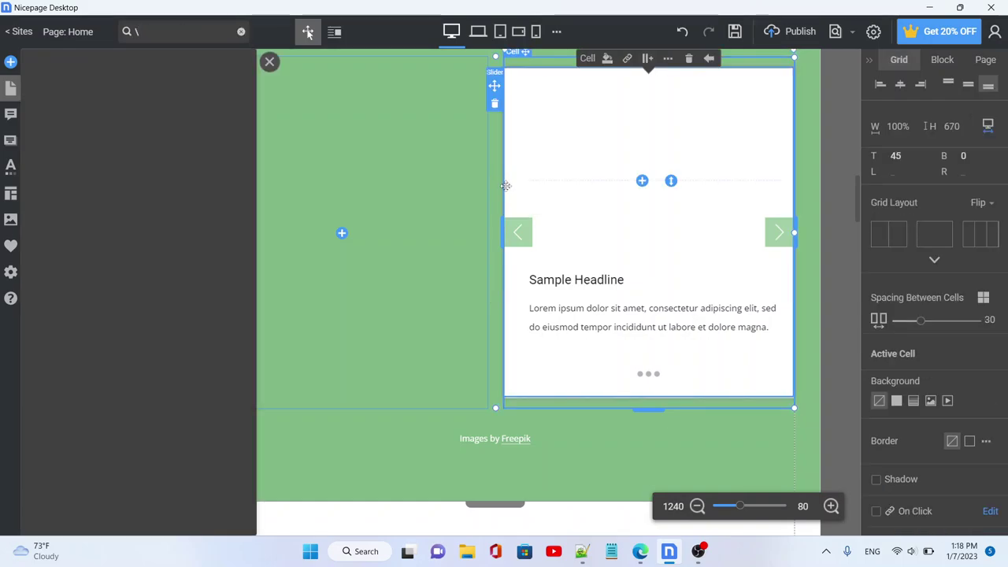
click(505, 186)
key(Escape)
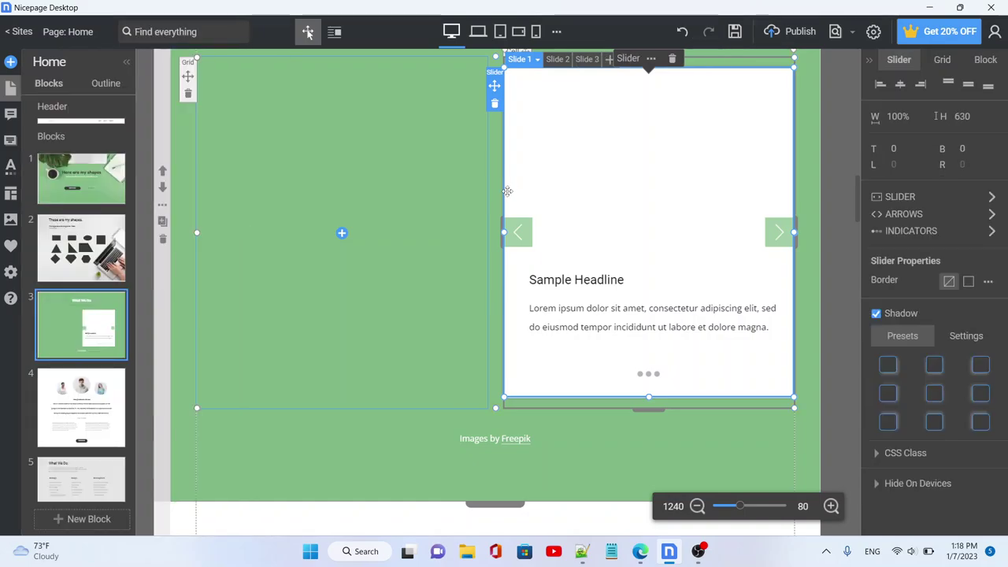
key(ctrl+f)
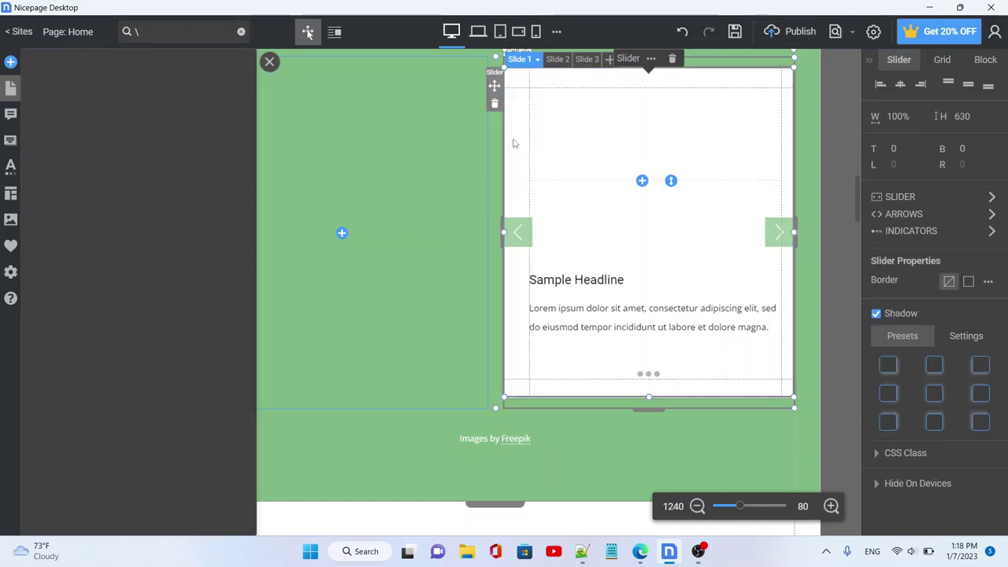
key(Escape)
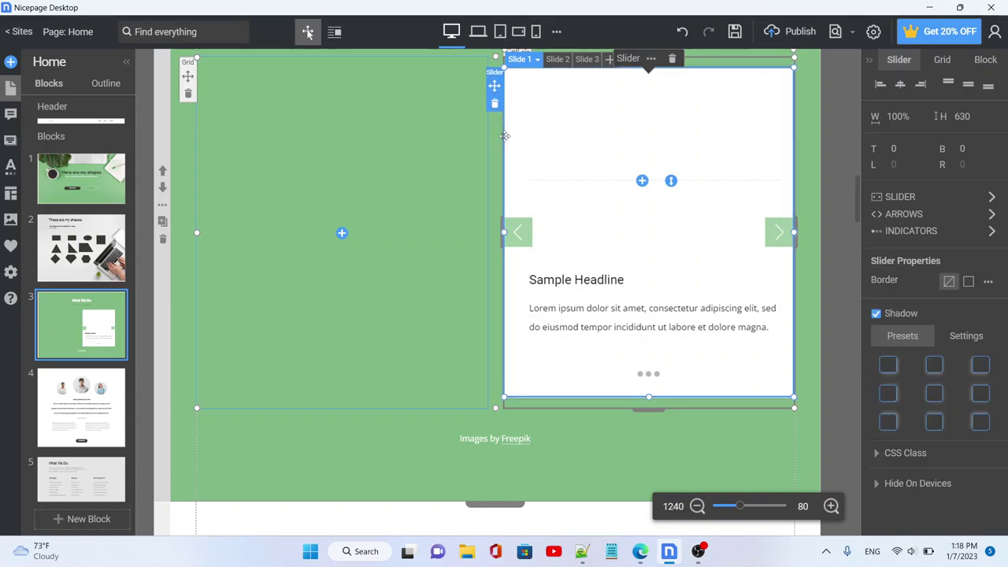
click(671, 66)
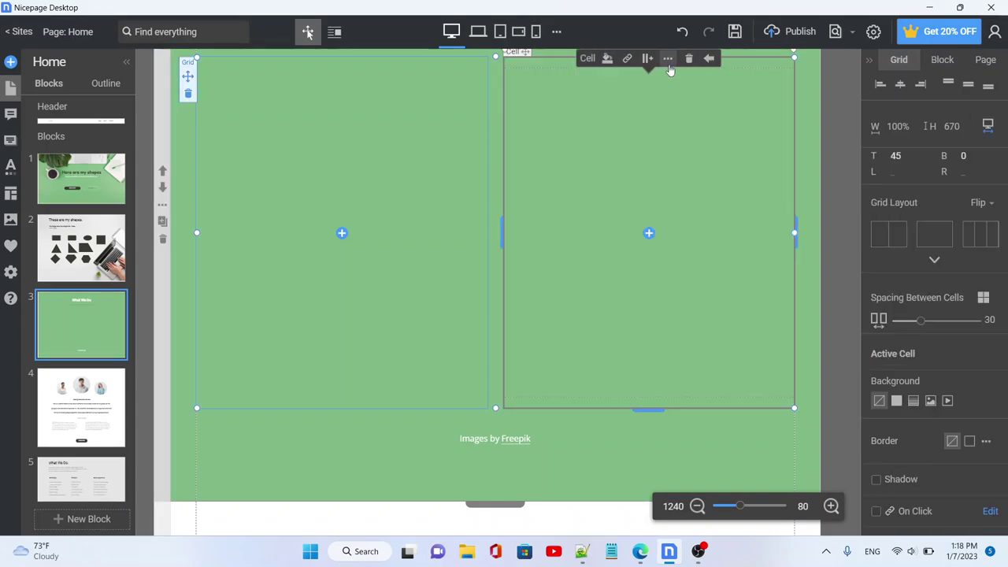
scroll(581, 213, up, 1)
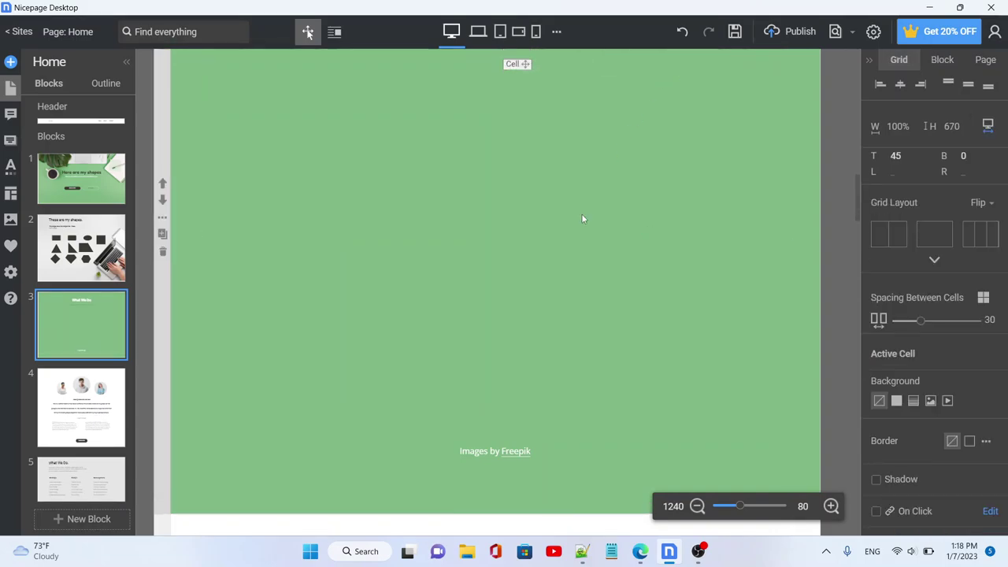
Step: Delete the empty two-cell grid from the What We Do block, removing its cells and the grid itself
click(521, 109)
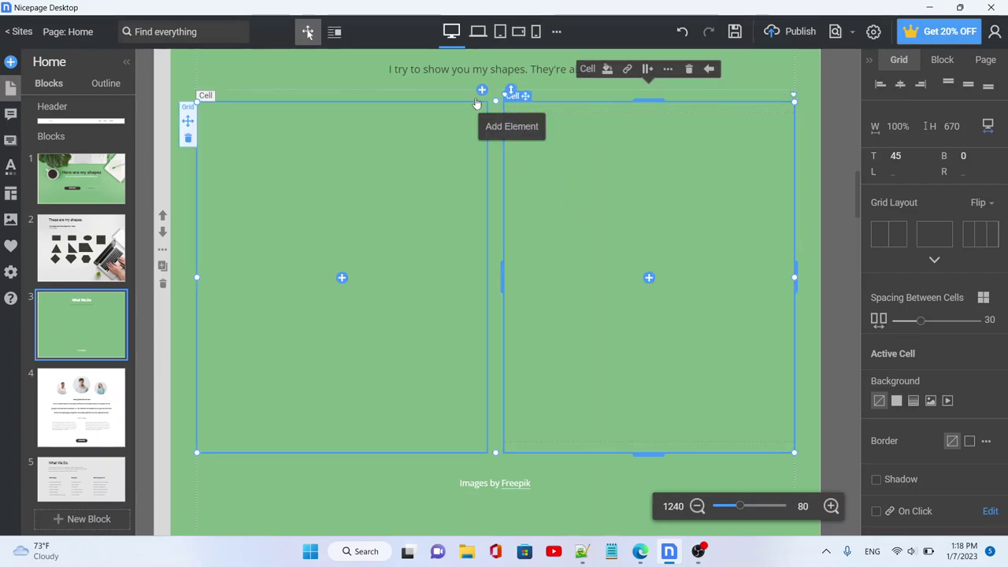
key(Delete)
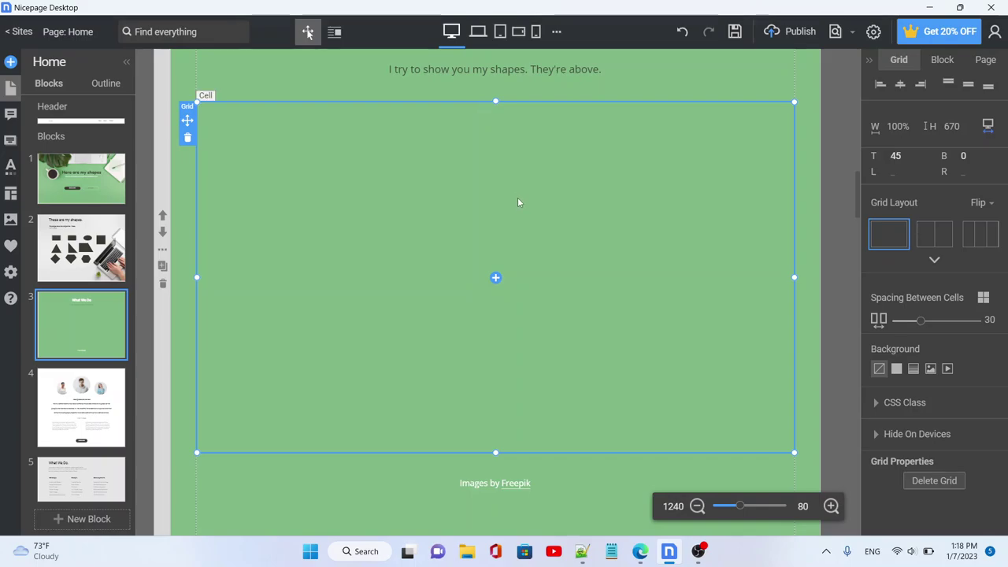
key(Delete)
Step: Link the "I try to show you my shapes. They're above." button under the What We Do heading to the Home page
scroll(488, 203, up, 1)
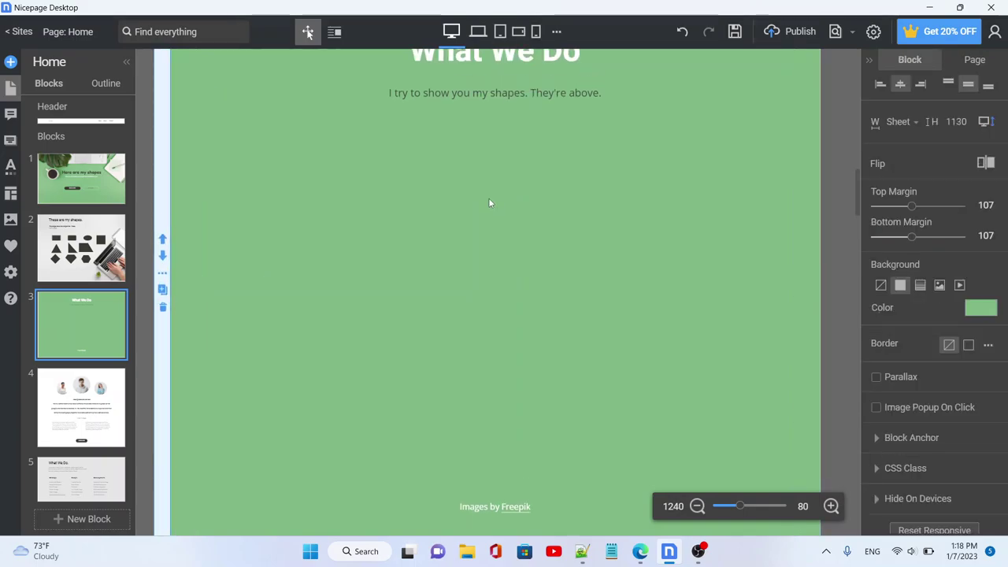
scroll(487, 229, up, 3)
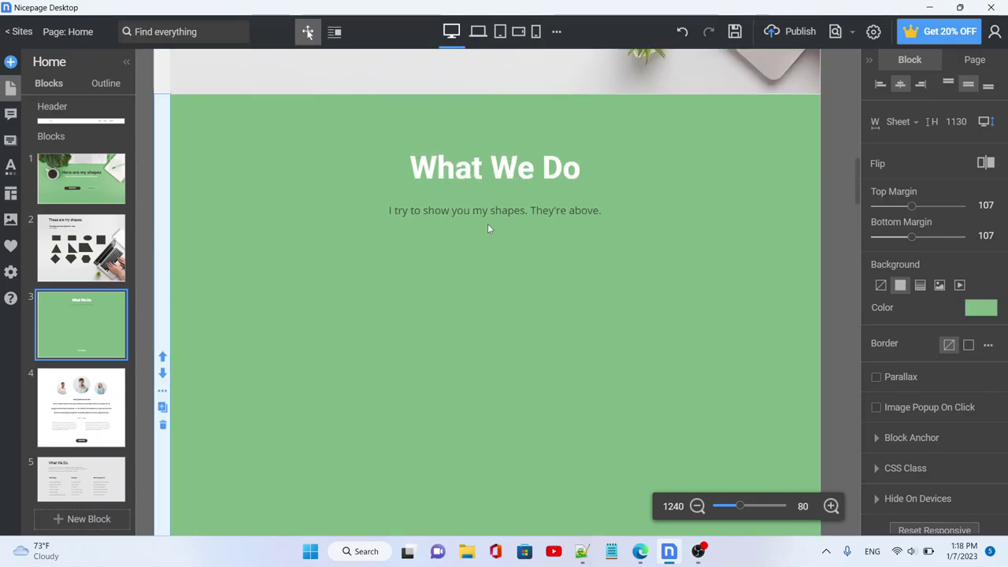
click(526, 212)
click(584, 181)
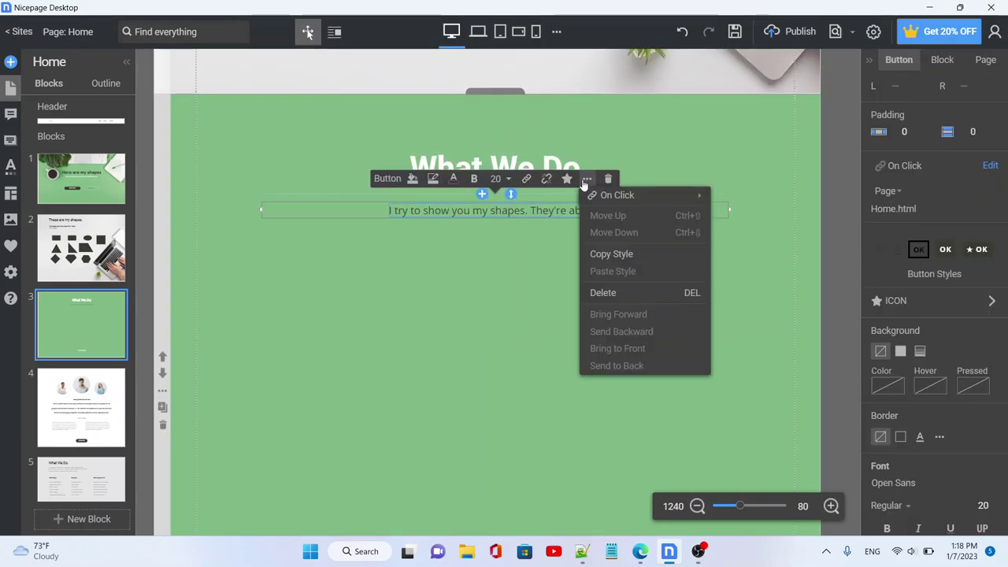
mouse_move(591, 198)
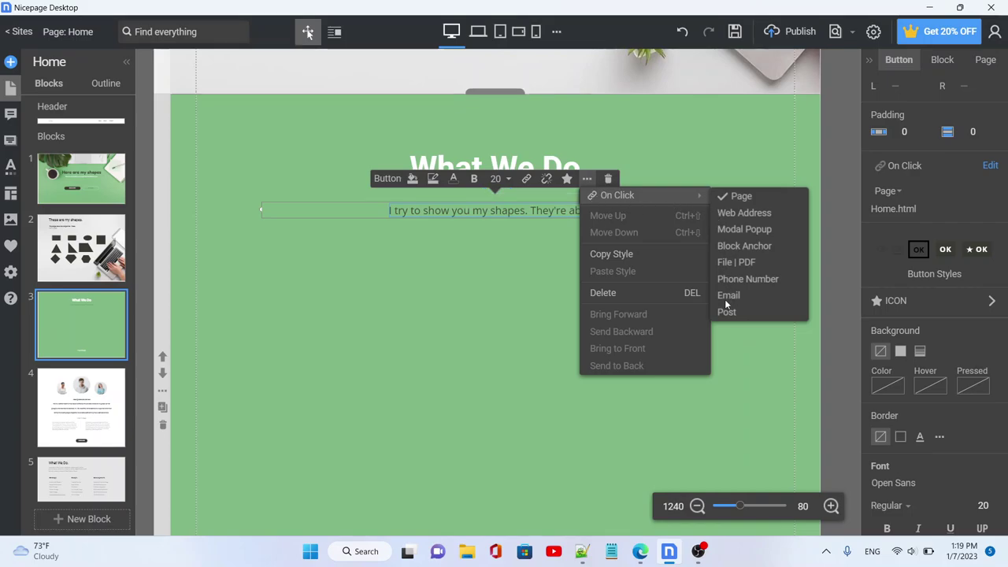
click(739, 195)
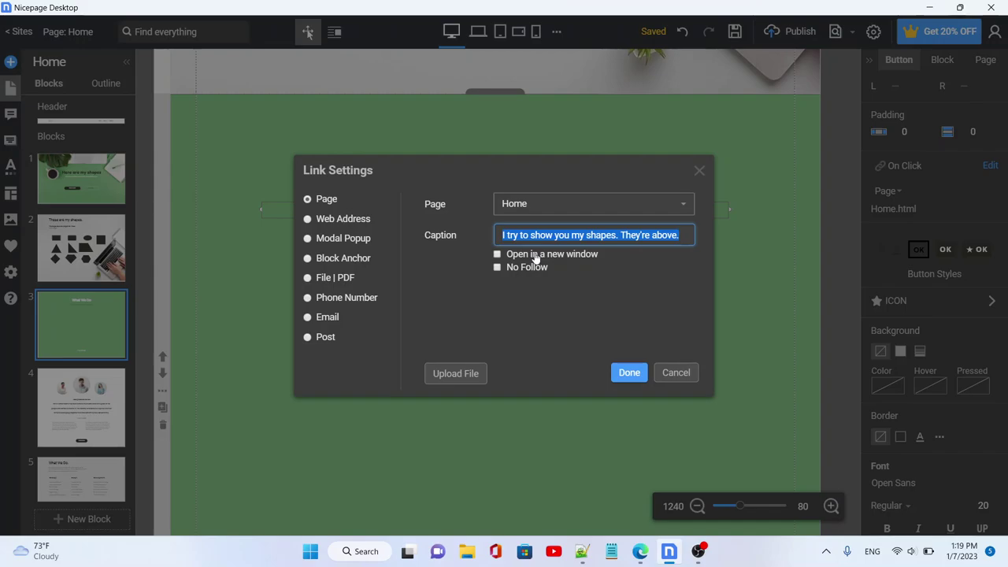
click(621, 374)
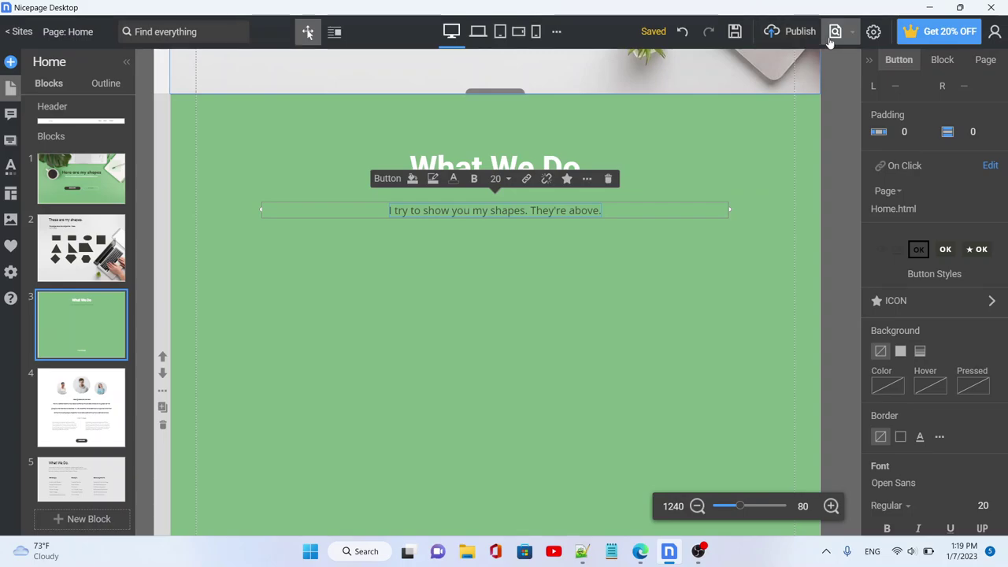
scroll(657, 225, down, 1)
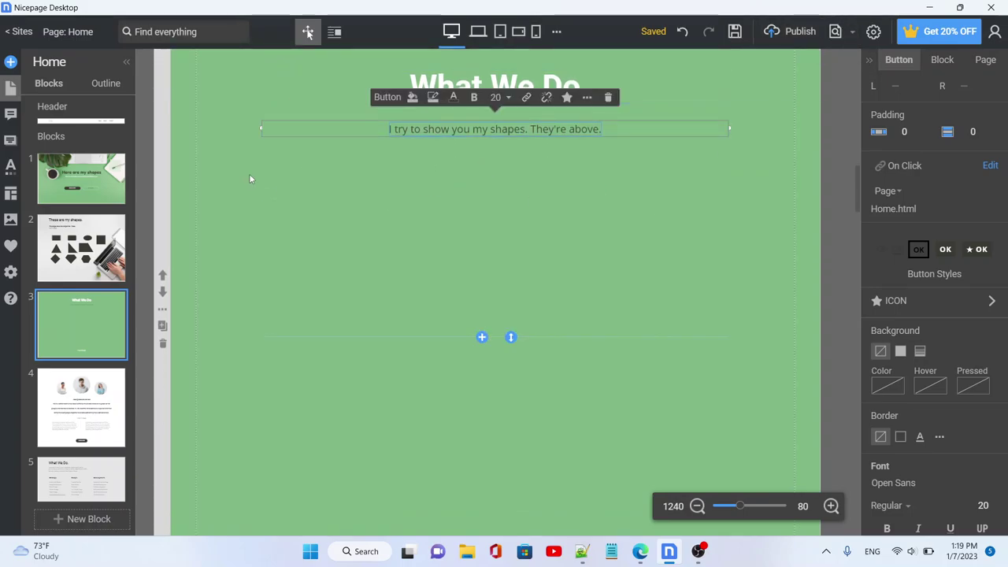
click(696, 552)
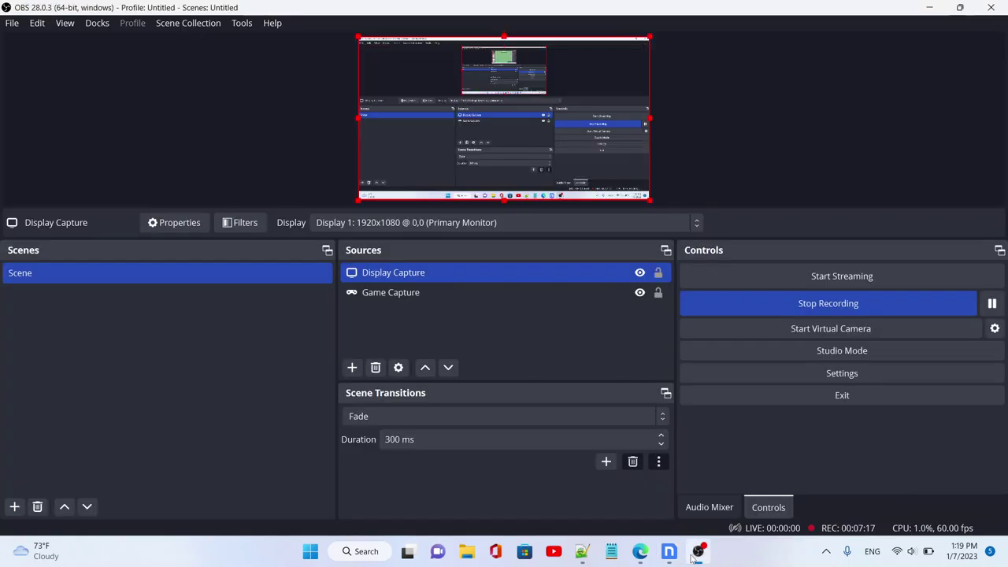